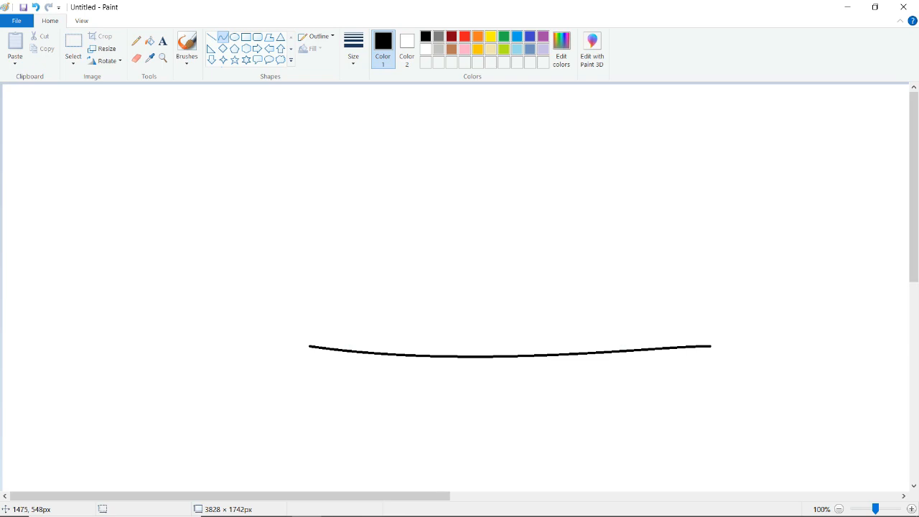
# Step: Draw a forked tail fin at the right end of the belly line with black curves, its upper lobe about 166 px tall
pyautogui.moveTo(711, 346); pyautogui.dragTo(755, 364)
pyautogui.click(701, 326)
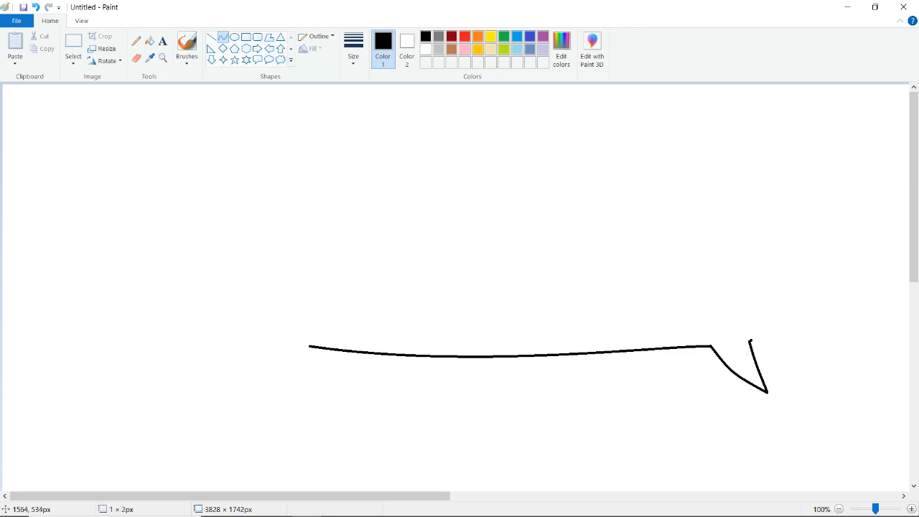
pyautogui.moveTo(750, 341); pyautogui.dragTo(808, 262)
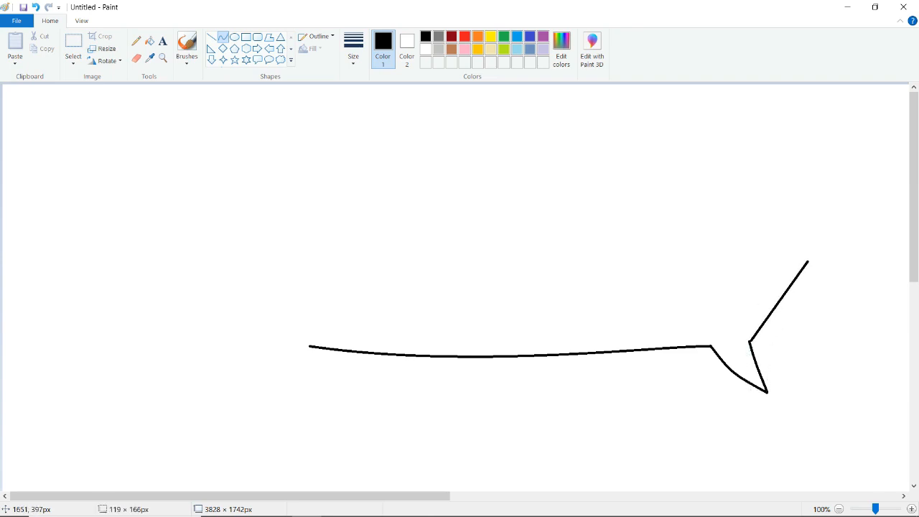
pyautogui.moveTo(783, 298); pyautogui.dragTo(777, 295)
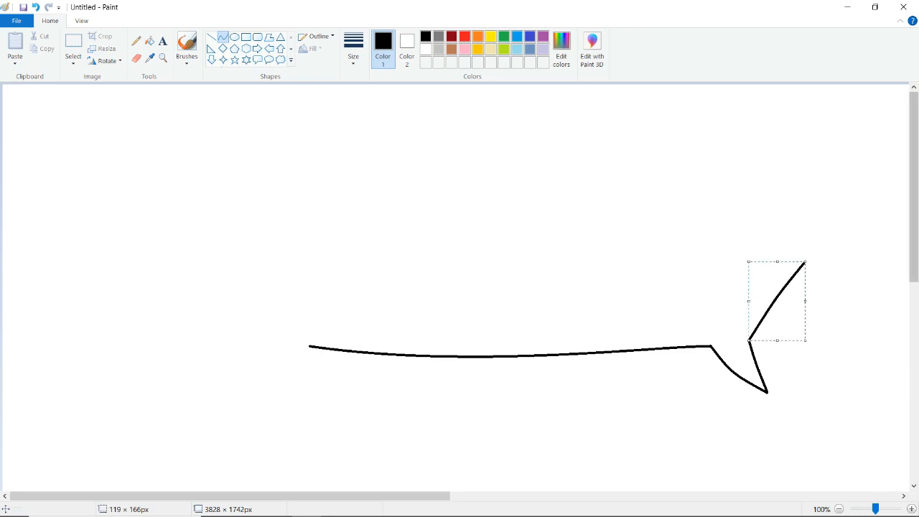
pyautogui.click(859, 380)
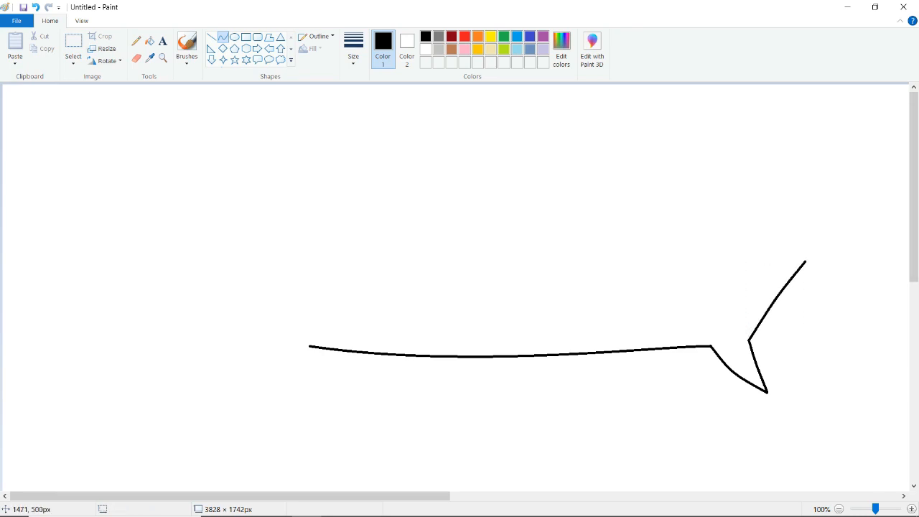
pyautogui.moveTo(708, 325)
pyautogui.mouseDown()
pyautogui.moveTo(761, 263)
pyautogui.moveTo(806, 261)
pyautogui.mouseUp()
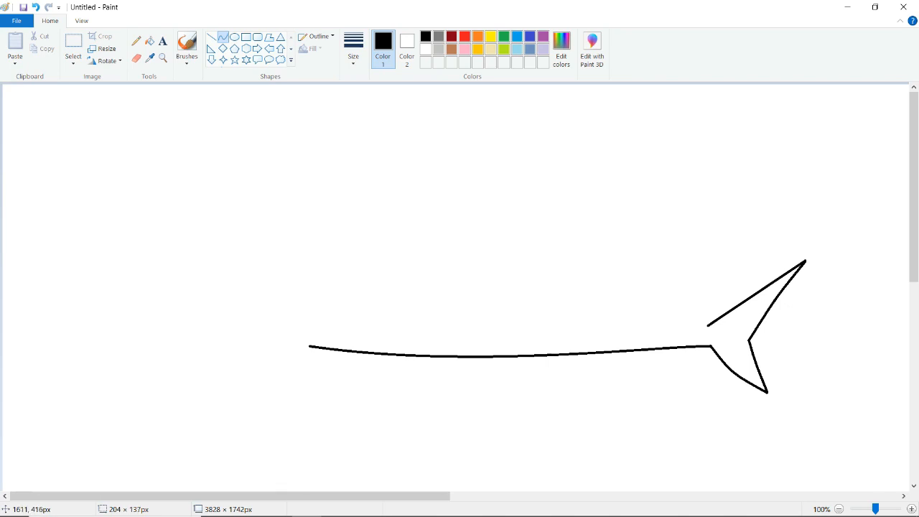
pyautogui.moveTo(772, 312); pyautogui.dragTo(743, 286)
pyautogui.click(870, 390)
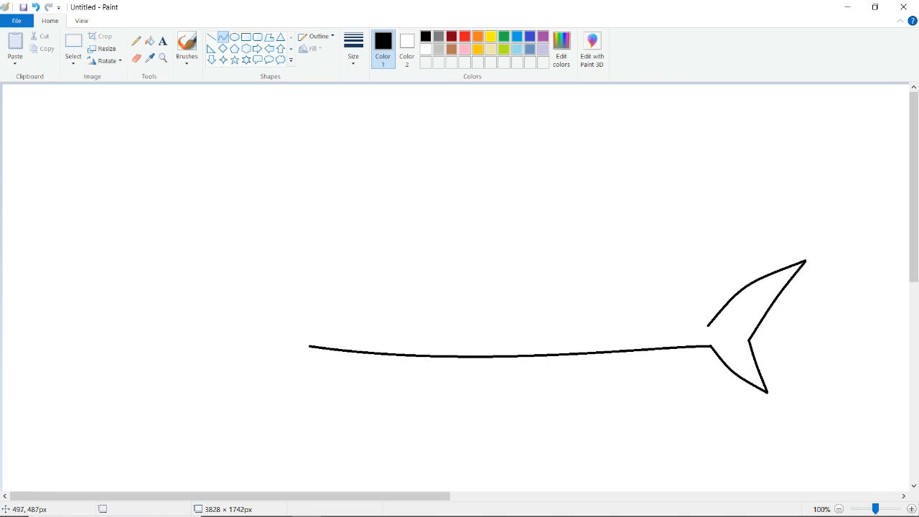
pyautogui.moveTo(231, 307); pyautogui.dragTo(707, 326)
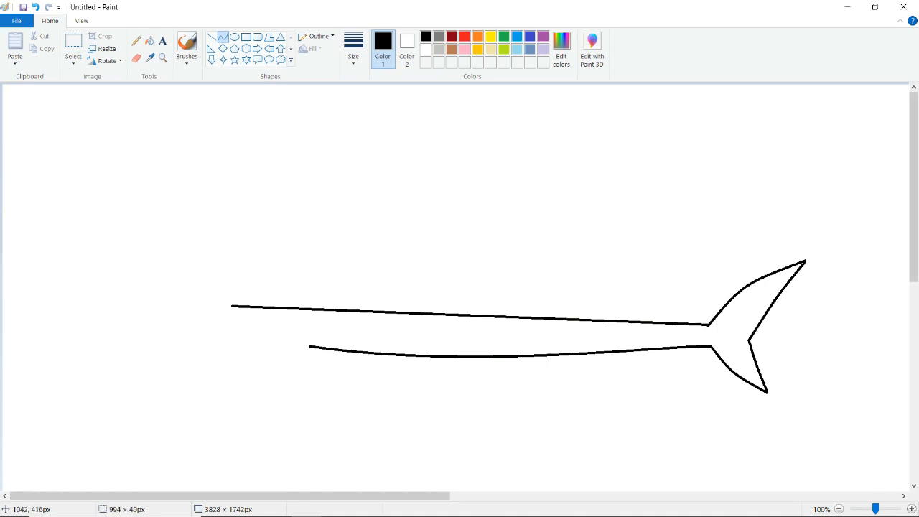
pyautogui.moveTo(502, 286); pyautogui.dragTo(437, 230)
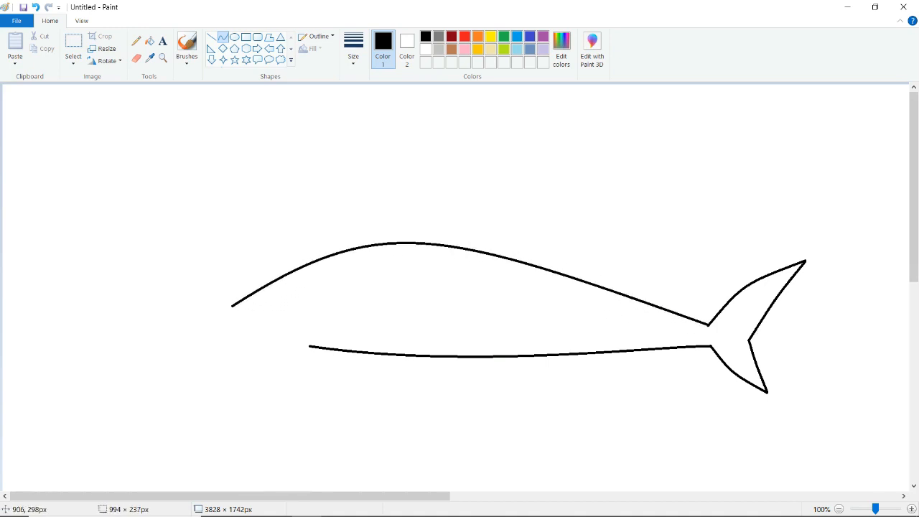
pyautogui.moveTo(655, 300); pyautogui.dragTo(509, 365)
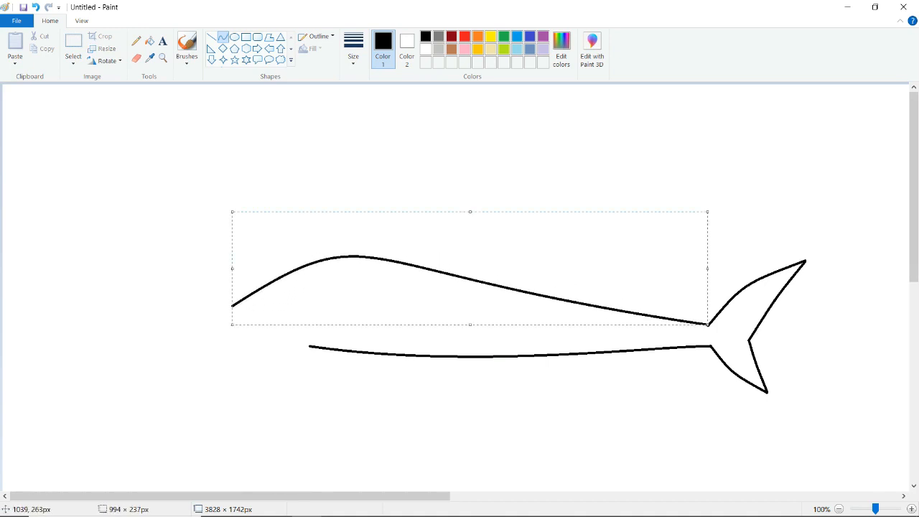
pyautogui.moveTo(470, 212); pyautogui.dragTo(468, 217)
pyautogui.press('Down')
pyautogui.press('Down')
pyautogui.press('Down')
pyautogui.press('Right')
pyautogui.click(914, 309)
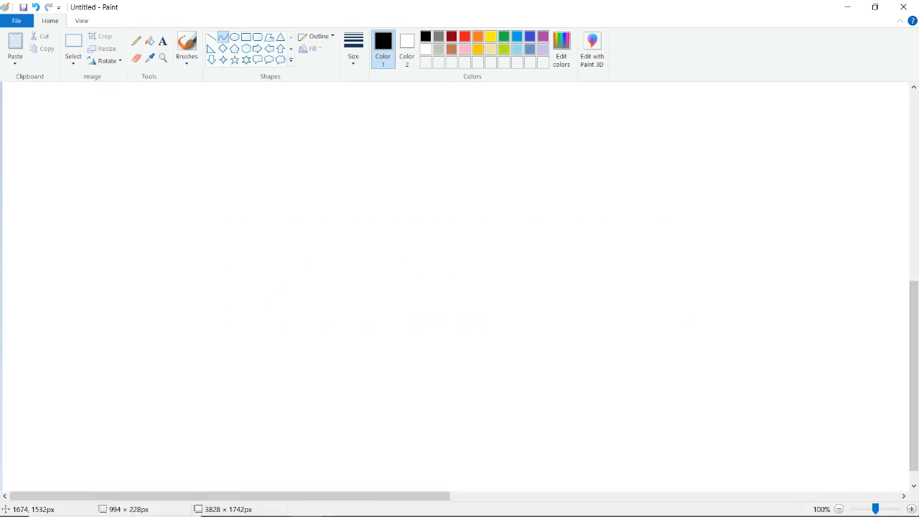
pyautogui.click(839, 509)
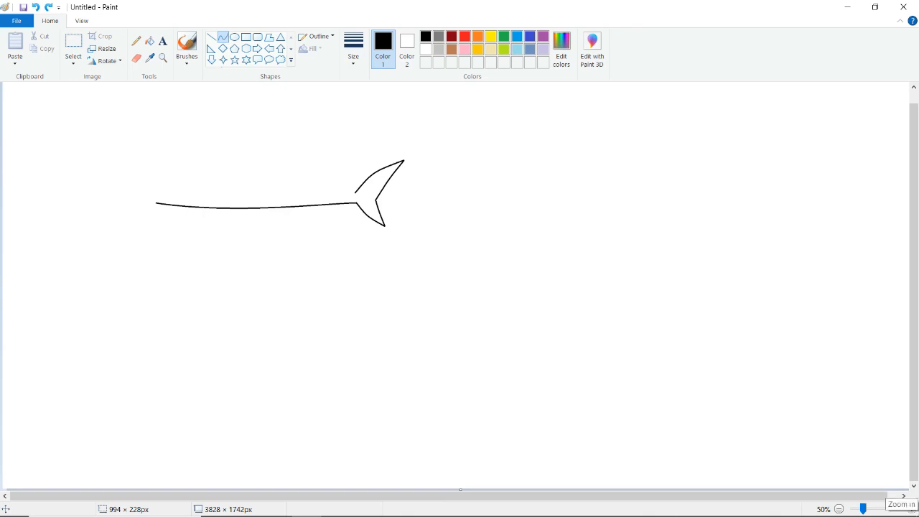
pyautogui.click(912, 509)
# Step: Draw the back as a black curve about 966 × 209 px from the tail base to the snout, arched highest over the head
pyautogui.moveTo(709, 300); pyautogui.dragTo(246, 293)
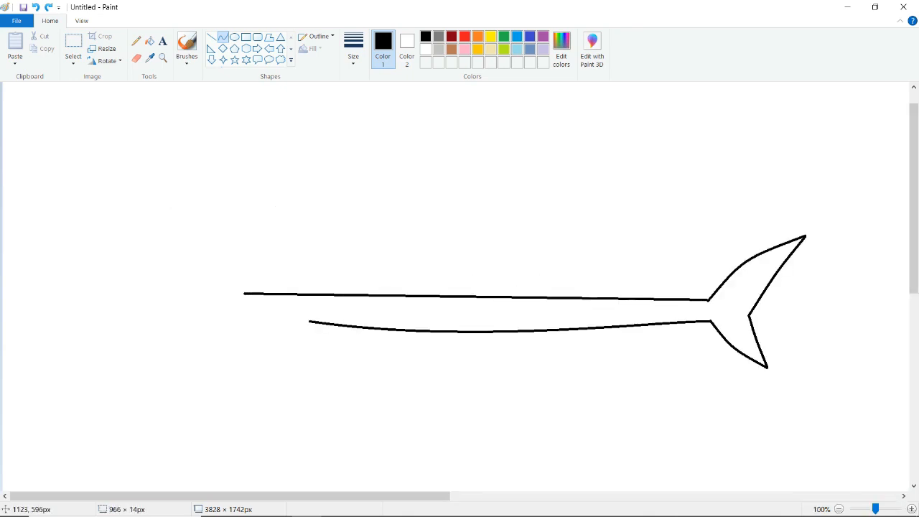
pyautogui.moveTo(374, 294); pyautogui.dragTo(454, 264)
pyautogui.moveTo(619, 289); pyautogui.dragTo(343, 200)
pyautogui.press('Down')
pyautogui.press('Down')
pyautogui.press('Down')
pyautogui.press('Right')
pyautogui.press('Right')
pyautogui.press('Right')
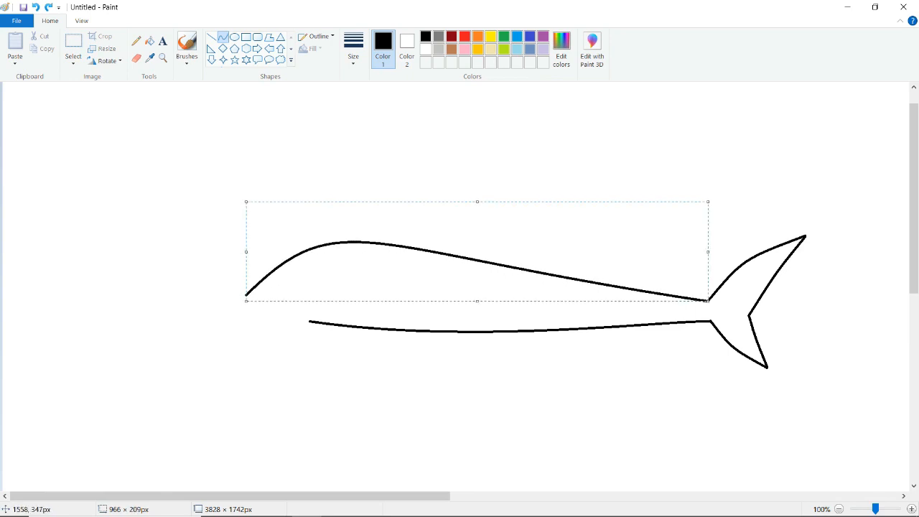
pyautogui.click(748, 226)
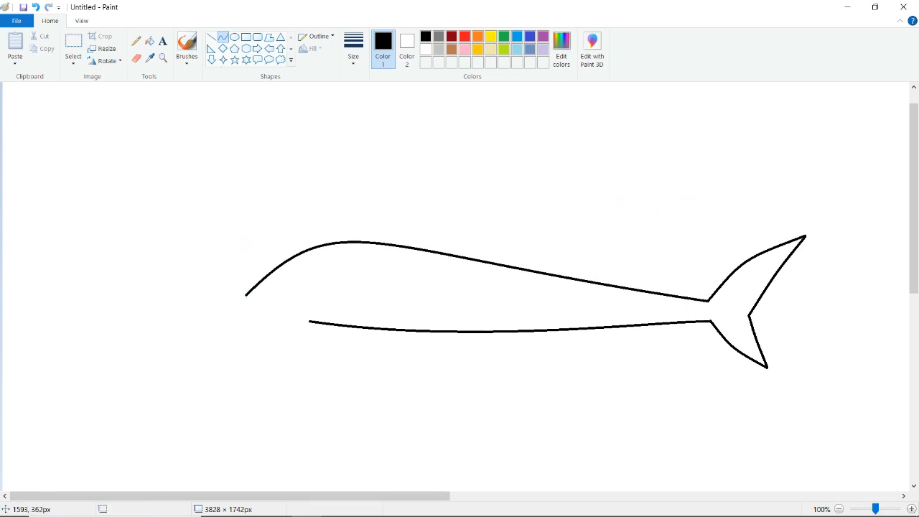
# Step: Draw the snout's underside and a notched mouth with black curves that close the outline at the front of the belly
pyautogui.moveTo(246, 295)
pyautogui.mouseDown()
pyautogui.moveTo(313, 305)
pyautogui.moveTo(256, 307)
pyautogui.mouseUp()
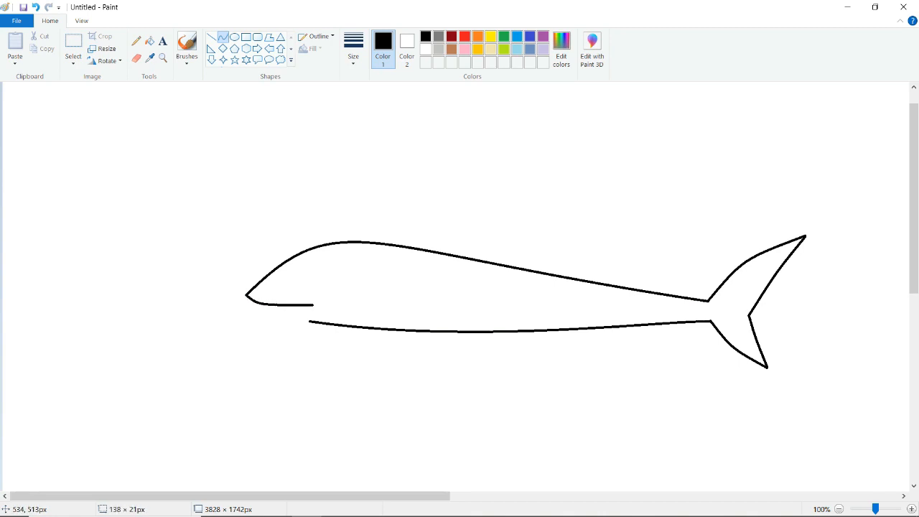
pyautogui.click(255, 308)
pyautogui.moveTo(314, 306); pyautogui.dragTo(288, 314)
# Step: Draw two light grey curves inside the body, one across the head from the snout and one along the lower side
pyautogui.moveTo(249, 294)
pyautogui.mouseDown()
pyautogui.moveTo(313, 298)
pyautogui.moveTo(292, 290)
pyautogui.mouseUp()
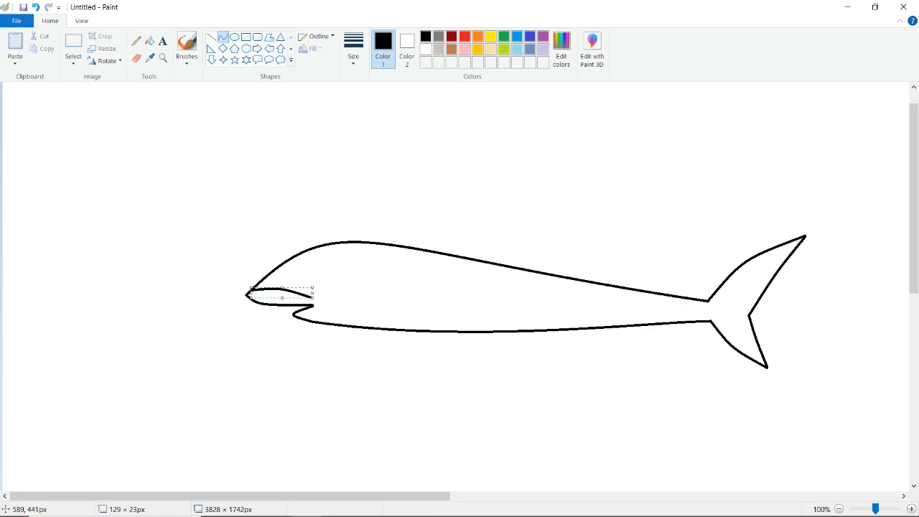
pyautogui.click(439, 49)
pyautogui.click(265, 337)
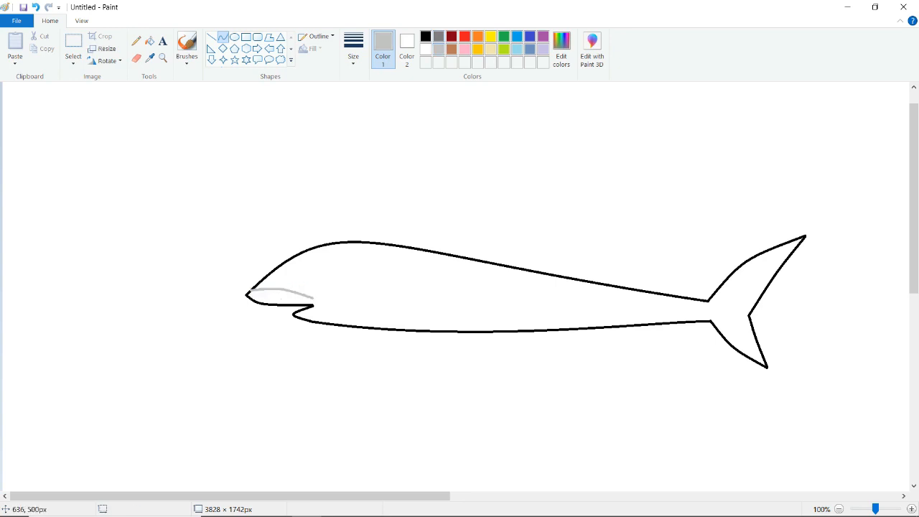
pyautogui.moveTo(312, 298); pyautogui.dragTo(439, 319)
pyautogui.moveTo(375, 309); pyautogui.dragTo(444, 292)
pyautogui.click(400, 288)
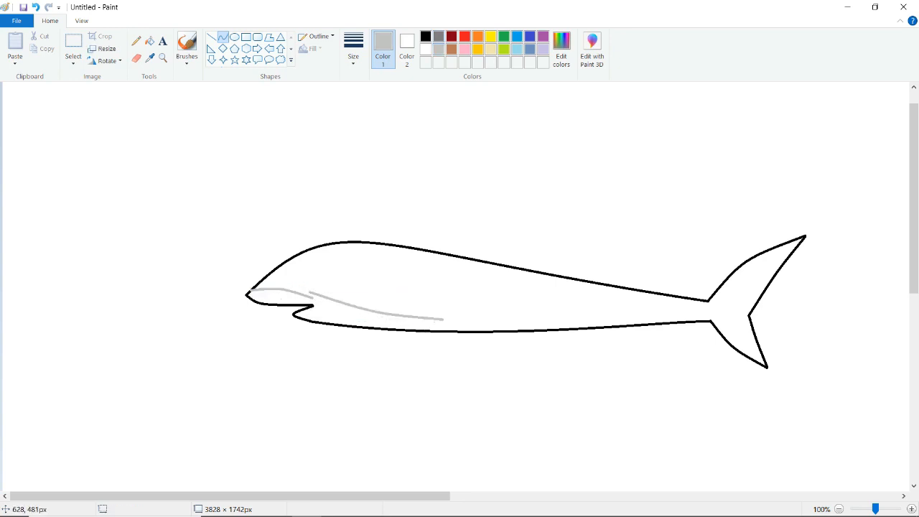
# Step: Bridge the gap between the two light grey curves above the mouth with a short curve about 18 × 3 px
pyautogui.moveTo(298, 293)
pyautogui.mouseDown()
pyautogui.moveTo(319, 293)
pyautogui.moveTo(304, 293)
pyautogui.mouseUp()
pyautogui.click(393, 271)
pyautogui.click(314, 296)
pyautogui.hotkey('ctrl', 'z')
pyautogui.click(309, 293)
pyautogui.click(309, 294)
# Step: Continue the light grey line along the lower body to the tail base with the Airbrush
pyautogui.click(187, 62)
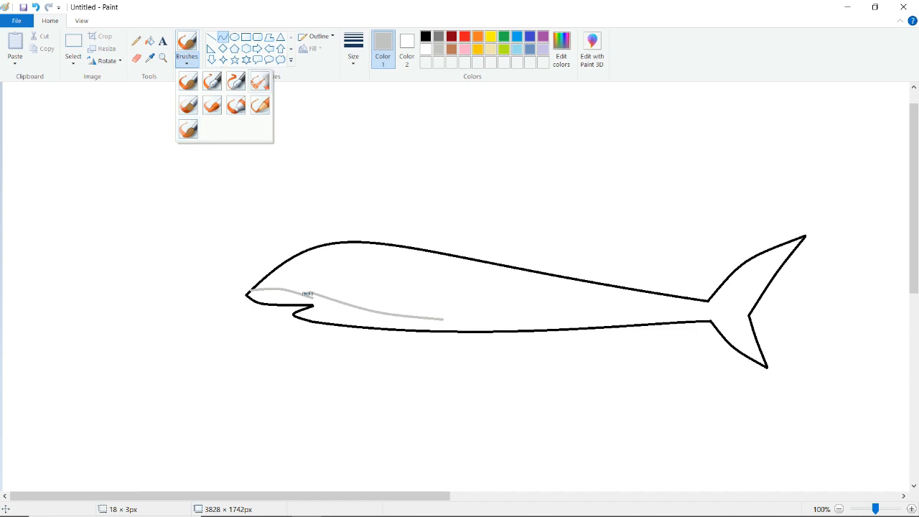
pyautogui.click(260, 81)
pyautogui.moveTo(356, 305); pyautogui.dragTo(708, 322)
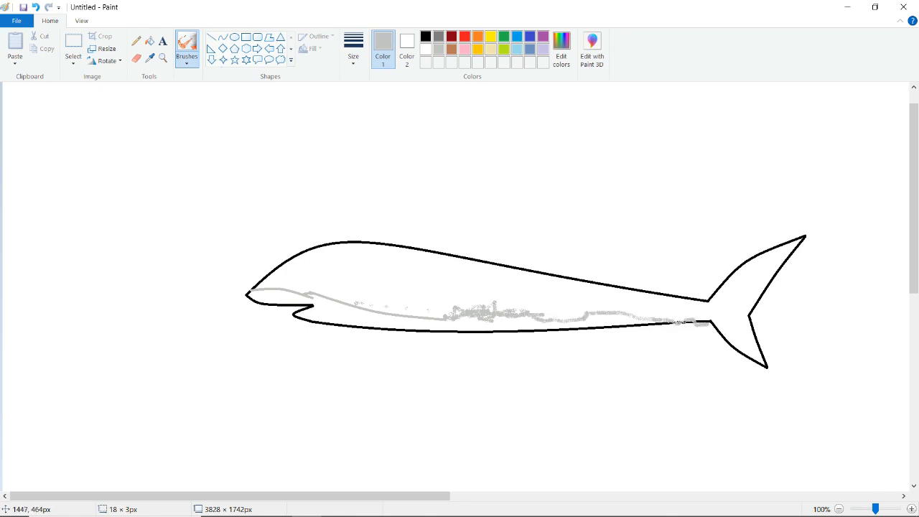
# Step: Delete the stray grey spray below the tail base and redraw the covered belly outline with a black line about 58 px long
pyautogui.click(73, 44)
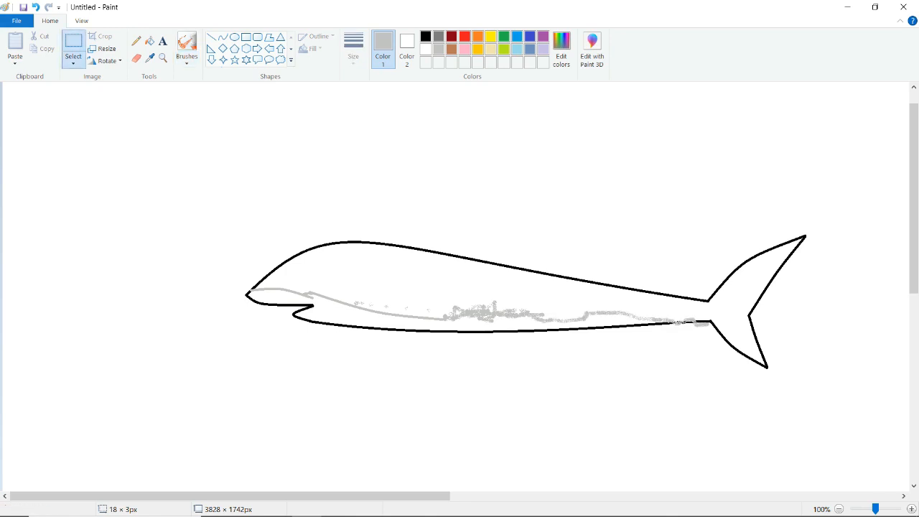
pyautogui.moveTo(683, 321); pyautogui.dragTo(709, 337)
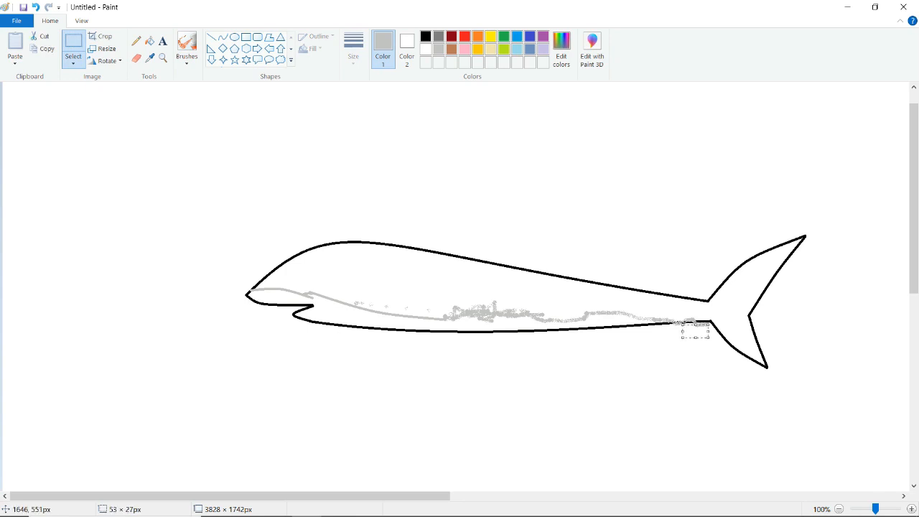
pyautogui.press('Delete')
pyautogui.click(211, 37)
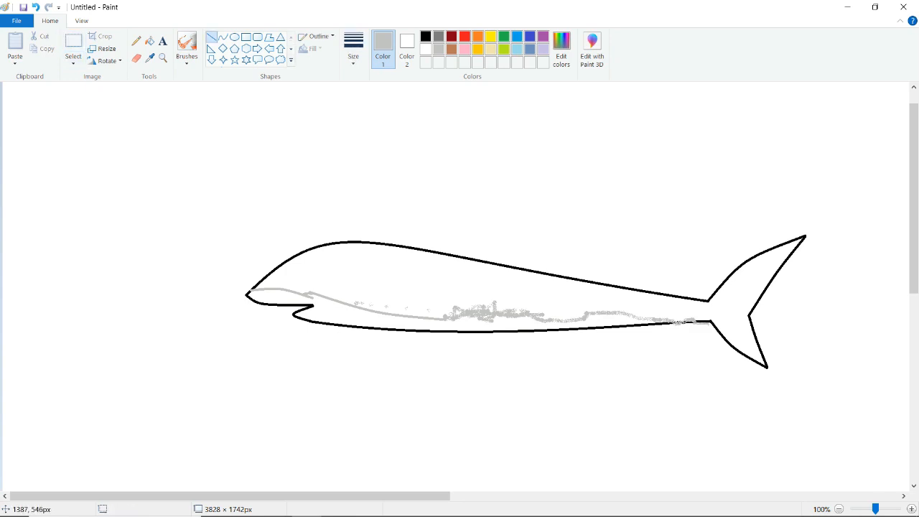
pyautogui.moveTo(668, 321); pyautogui.dragTo(709, 321)
pyautogui.click(426, 37)
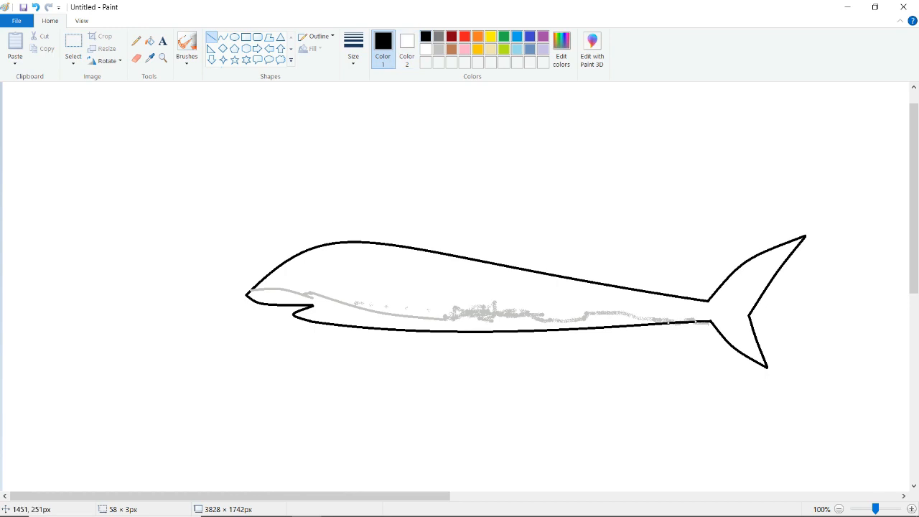
# Step: Fill the upper part of the body with light grey, then undo and redo the fill
pyautogui.click(149, 41)
pyautogui.click(439, 49)
pyautogui.click(397, 287)
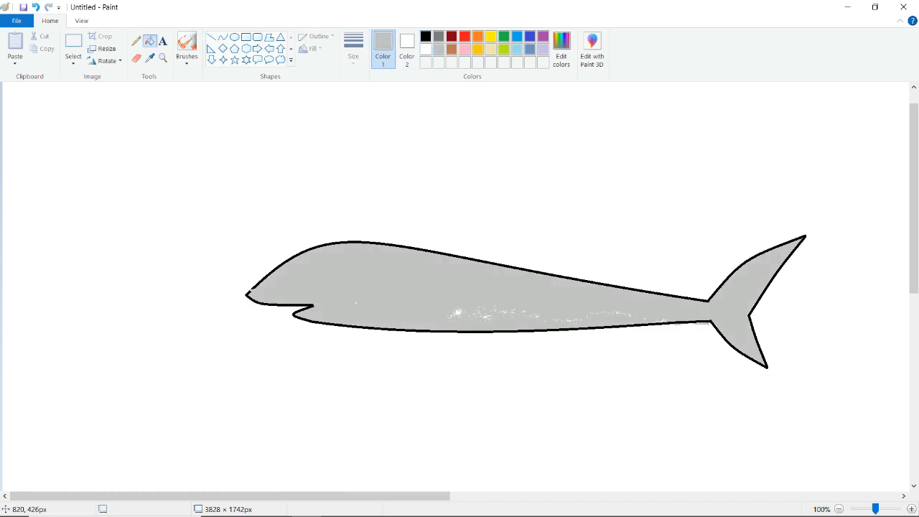
pyautogui.hotkey('ctrl', 'z')
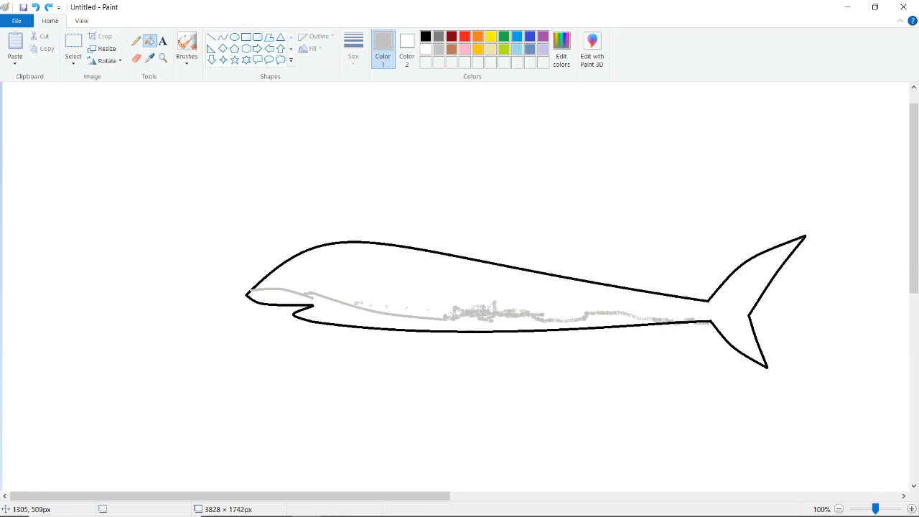
pyautogui.hotkey('ctrl', 'y')
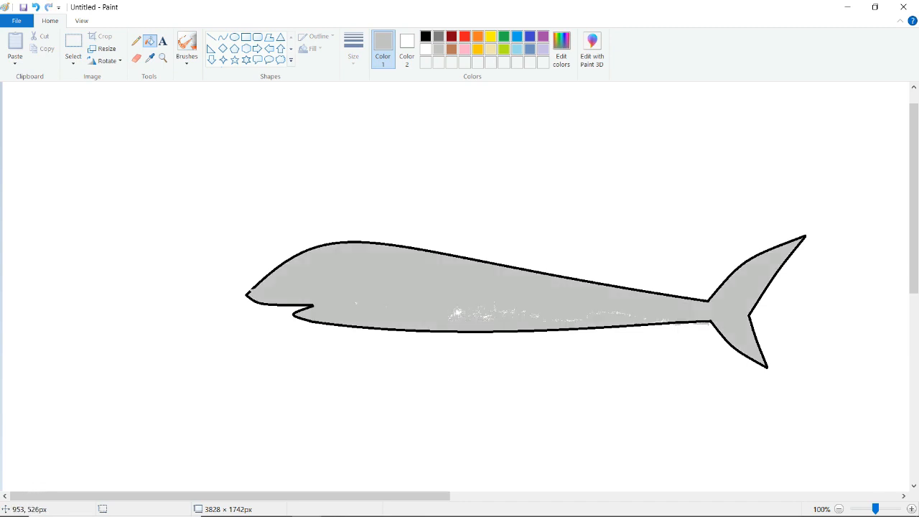
# Step: Try to cover the white specks in the lower body with a light grey rectangle about 327 × 89 px
pyautogui.click(246, 36)
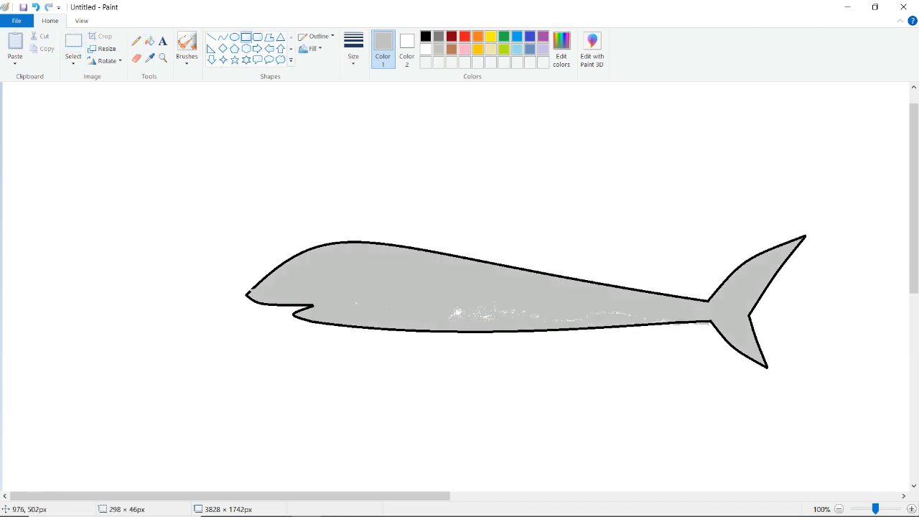
pyautogui.moveTo(470, 300); pyautogui.dragTo(484, 321)
pyautogui.click(406, 50)
pyautogui.click(439, 49)
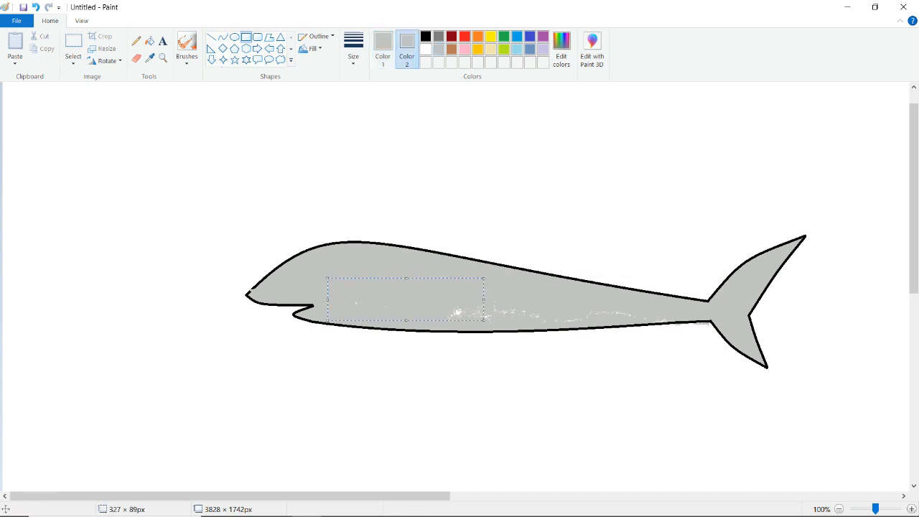
pyautogui.click(426, 49)
pyautogui.click(383, 50)
pyautogui.click(258, 147)
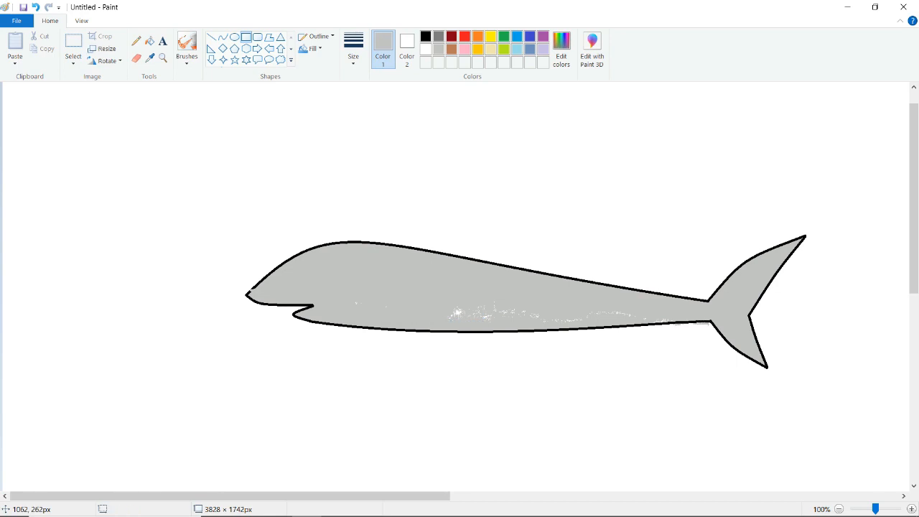
# Step: Undo the grey rectangle, fill, spray and shading curves, restoring only the plain black outline of the body
pyautogui.hotkey('ctrl', 'z')
pyautogui.hotkey('ctrl', 'z')
pyautogui.hotkey('ctrl', 'z')
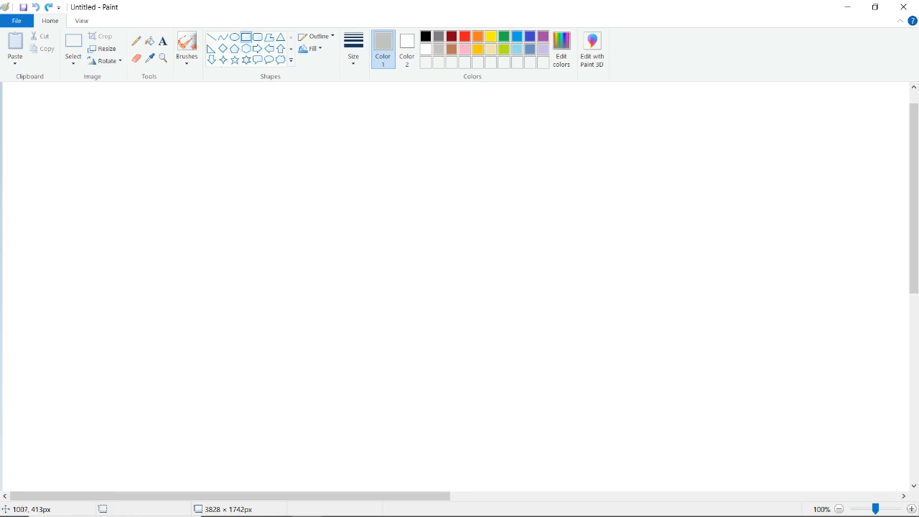
pyautogui.hotkey('ctrl', 'y')
pyautogui.hotkey('ctrl', 'y')
pyautogui.hotkey('ctrl', 'y')
pyautogui.hotkey('ctrl', 'y')
pyautogui.hotkey('ctrl', 'y')
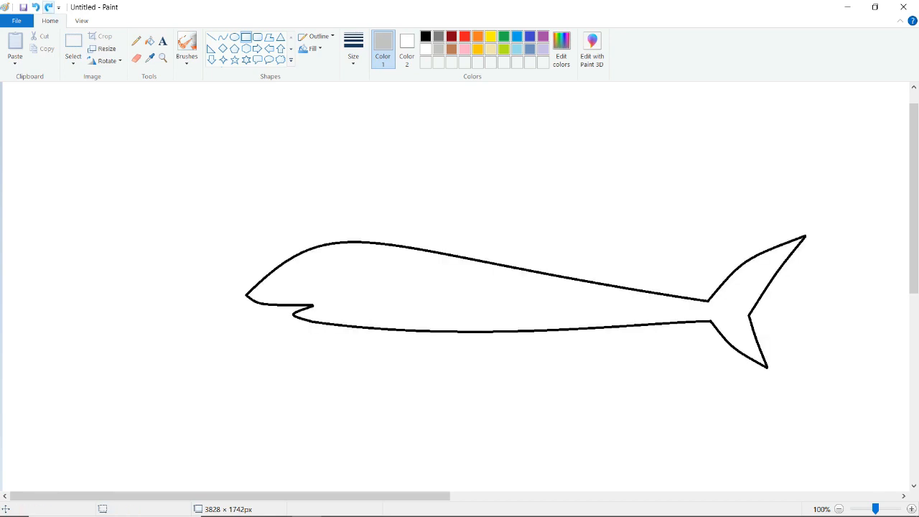
# Step: Fill the whole interior of the black body outline with light grey
pyautogui.click(149, 41)
pyautogui.click(595, 317)
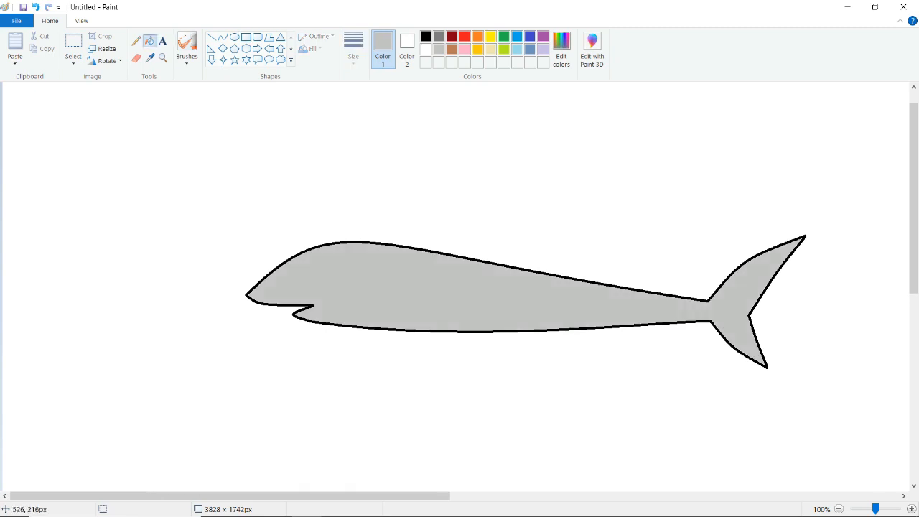
# Step: Draw slanted gill slits in black curves on the side of the shark behind the mouth, joined along their tops
pyautogui.click(224, 37)
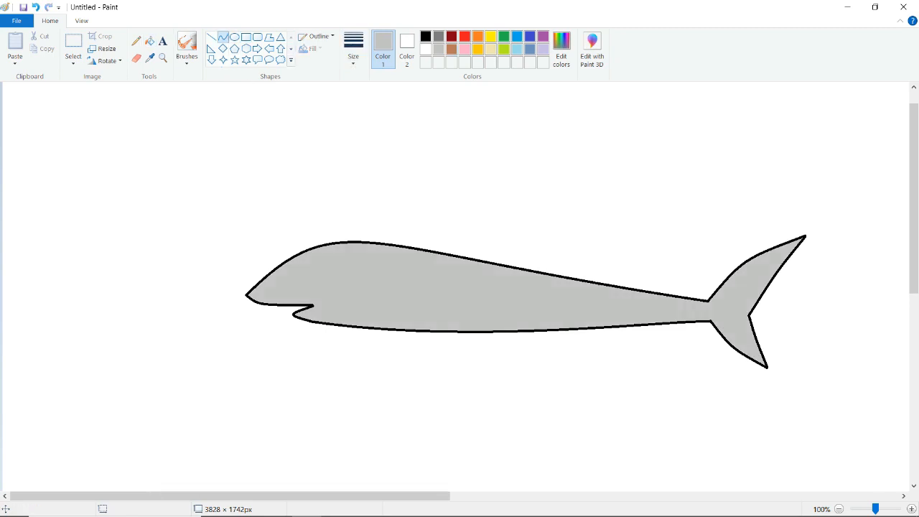
pyautogui.click(426, 36)
pyautogui.moveTo(387, 280)
pyautogui.mouseDown()
pyautogui.moveTo(412, 286)
pyautogui.moveTo(385, 305)
pyautogui.moveTo(382, 336)
pyautogui.moveTo(395, 316)
pyautogui.mouseUp()
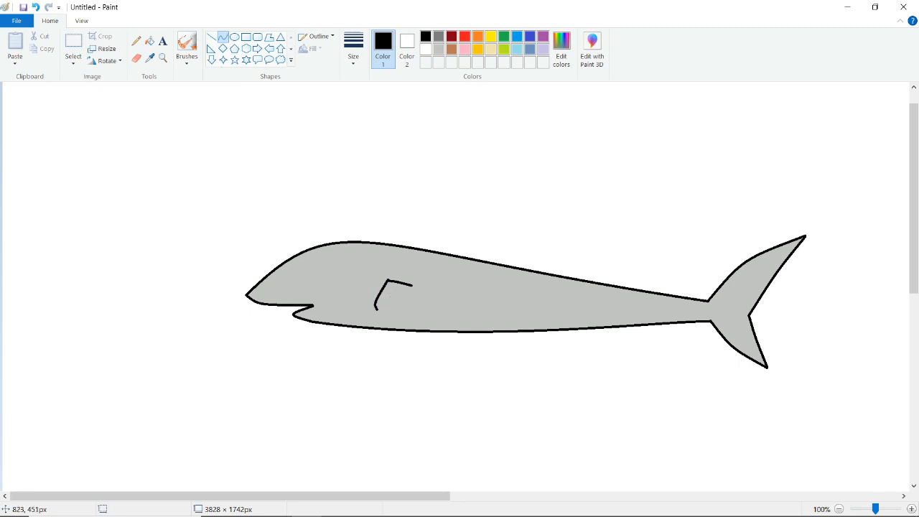
pyautogui.moveTo(391, 281)
pyautogui.mouseDown()
pyautogui.moveTo(381, 311)
pyautogui.moveTo(383, 303)
pyautogui.mouseUp()
pyautogui.click(866, 450)
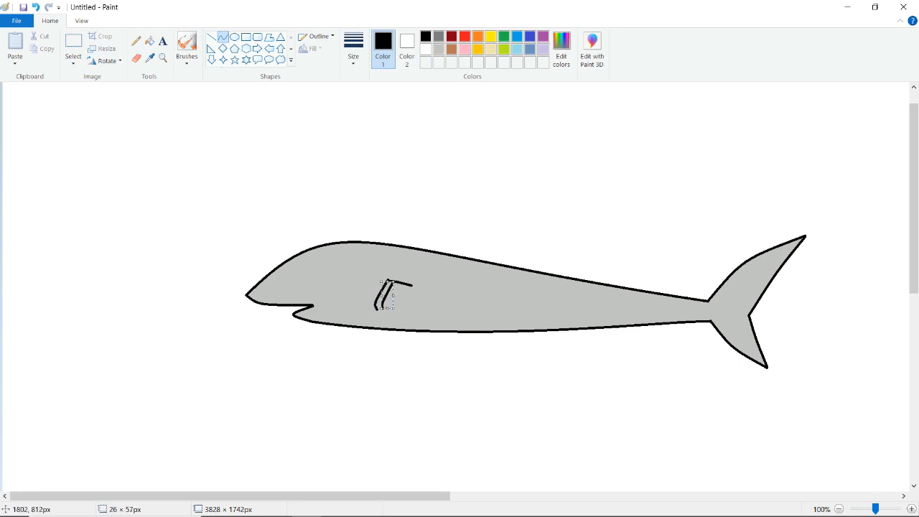
pyautogui.moveTo(399, 283)
pyautogui.mouseDown()
pyautogui.moveTo(396, 313)
pyautogui.moveTo(393, 299)
pyautogui.moveTo(391, 306)
pyautogui.moveTo(408, 308)
pyautogui.mouseUp()
pyautogui.moveTo(408, 300); pyautogui.dragTo(402, 307)
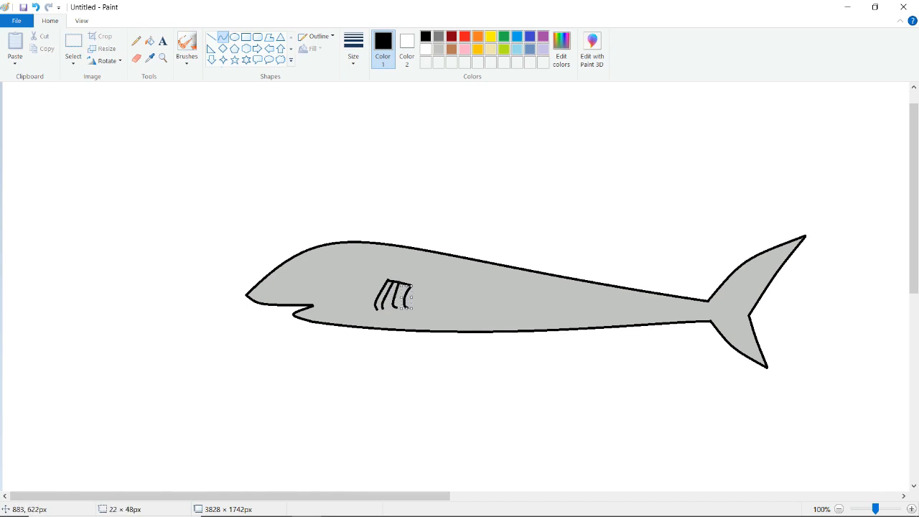
pyautogui.click(429, 365)
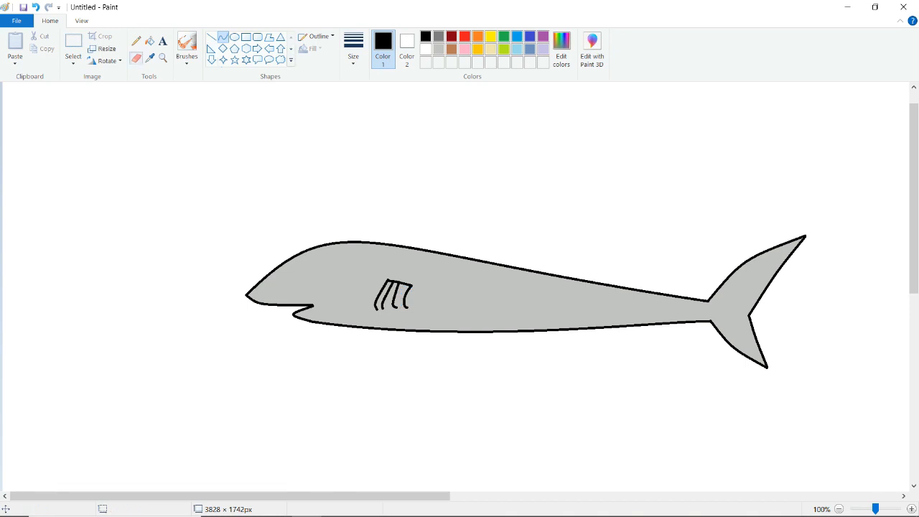
# Step: Draw a wavy white curve along the lower body from the snout to the tail and fill the belly below it with white
pyautogui.click(426, 48)
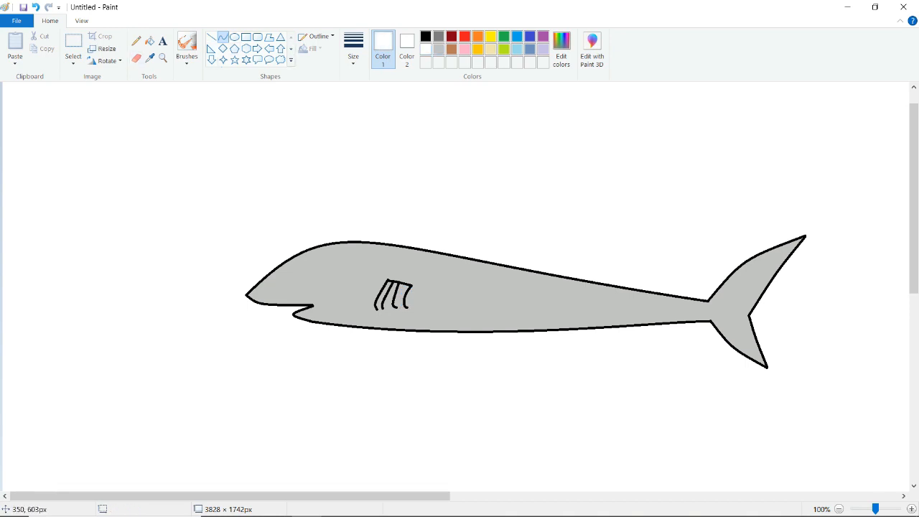
pyautogui.moveTo(257, 286)
pyautogui.mouseDown()
pyautogui.moveTo(355, 301)
pyautogui.moveTo(307, 271)
pyautogui.moveTo(343, 302)
pyautogui.moveTo(375, 312)
pyautogui.moveTo(352, 307)
pyautogui.moveTo(451, 312)
pyautogui.moveTo(419, 302)
pyautogui.moveTo(573, 319)
pyautogui.mouseUp()
pyautogui.moveTo(506, 314)
pyautogui.mouseDown()
pyautogui.moveTo(523, 299)
pyautogui.moveTo(517, 313)
pyautogui.mouseUp()
pyautogui.moveTo(573, 319); pyautogui.dragTo(711, 320)
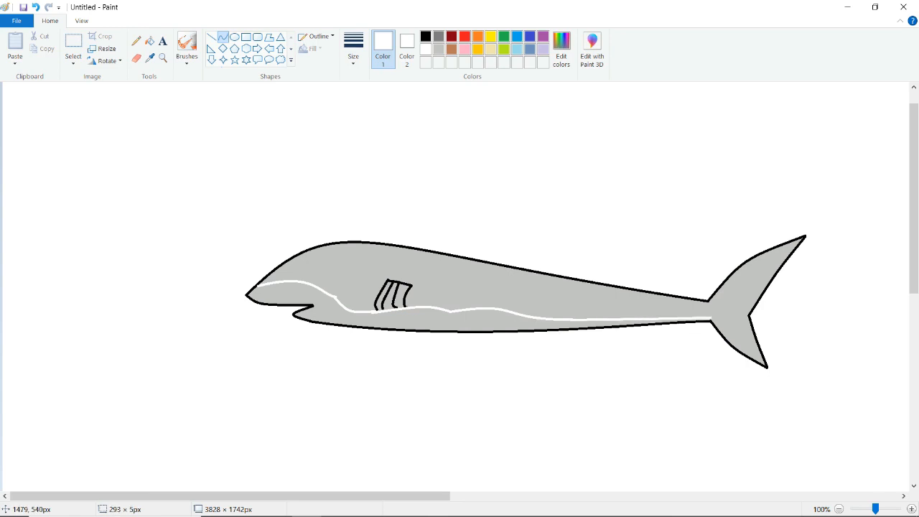
pyautogui.moveTo(649, 327); pyautogui.dragTo(629, 313)
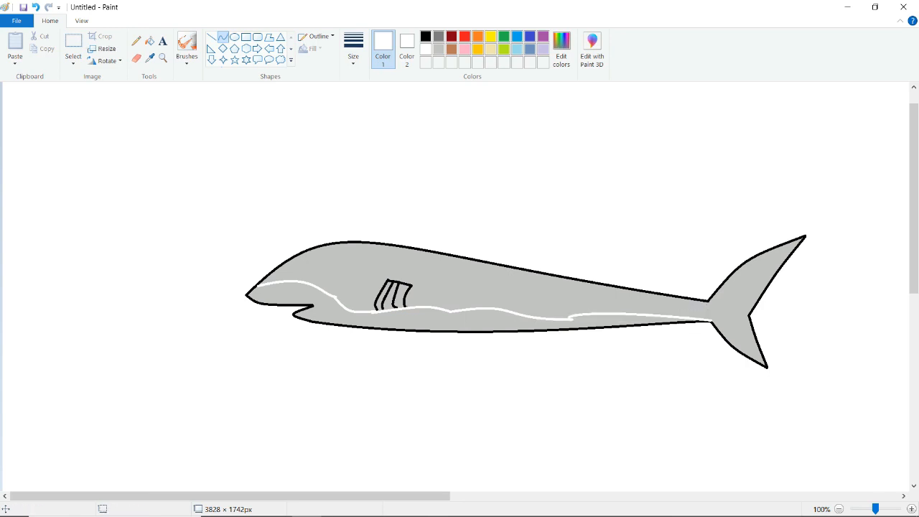
pyautogui.click(150, 41)
pyautogui.click(297, 318)
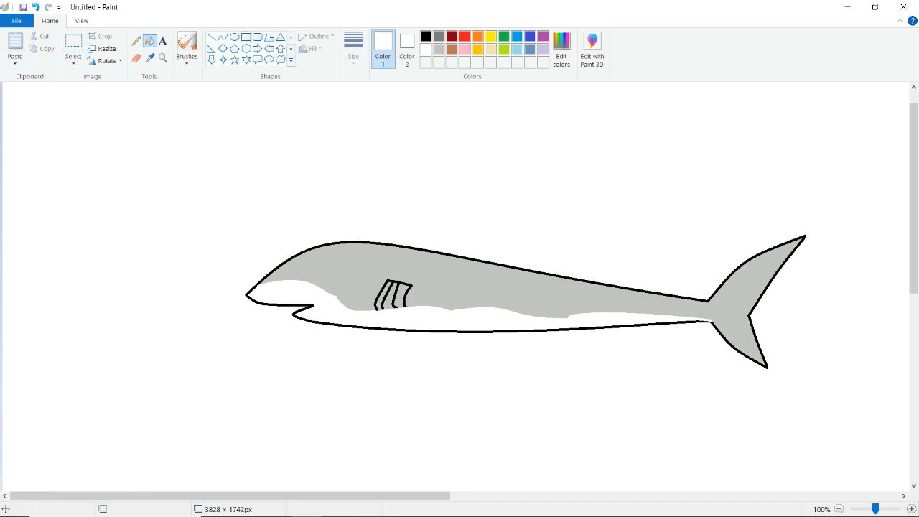
# Step: Outline two pectoral fins below the gills and a small pair of pelvic fins farther back with black curves
pyautogui.click(235, 37)
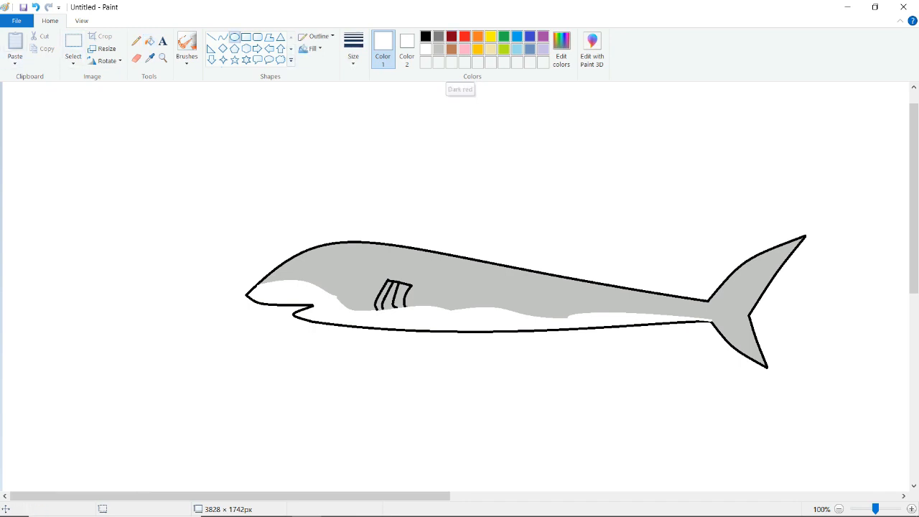
pyautogui.click(223, 36)
pyautogui.click(425, 36)
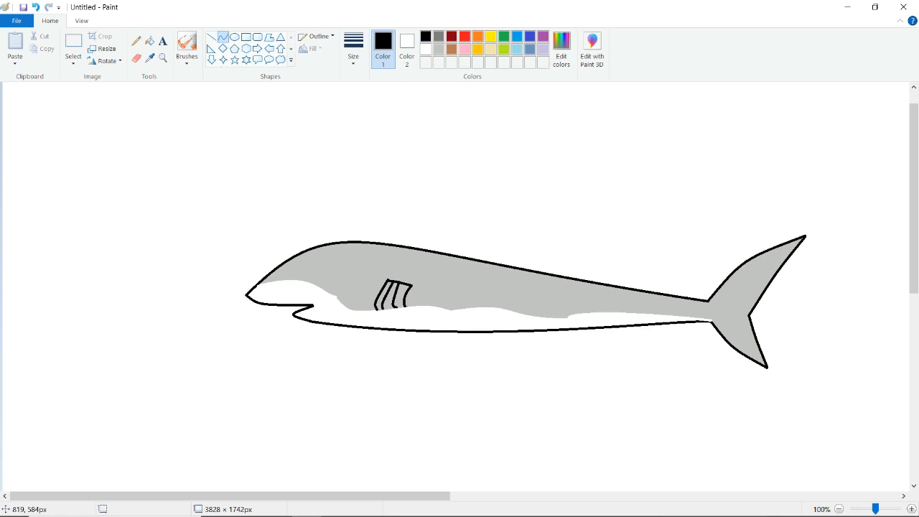
pyautogui.moveTo(385, 331)
pyautogui.mouseDown()
pyautogui.moveTo(398, 375)
pyautogui.moveTo(383, 369)
pyautogui.moveTo(378, 378)
pyautogui.moveTo(404, 342)
pyautogui.moveTo(413, 368)
pyautogui.moveTo(406, 331)
pyautogui.moveTo(381, 363)
pyautogui.mouseUp()
pyautogui.click(410, 369)
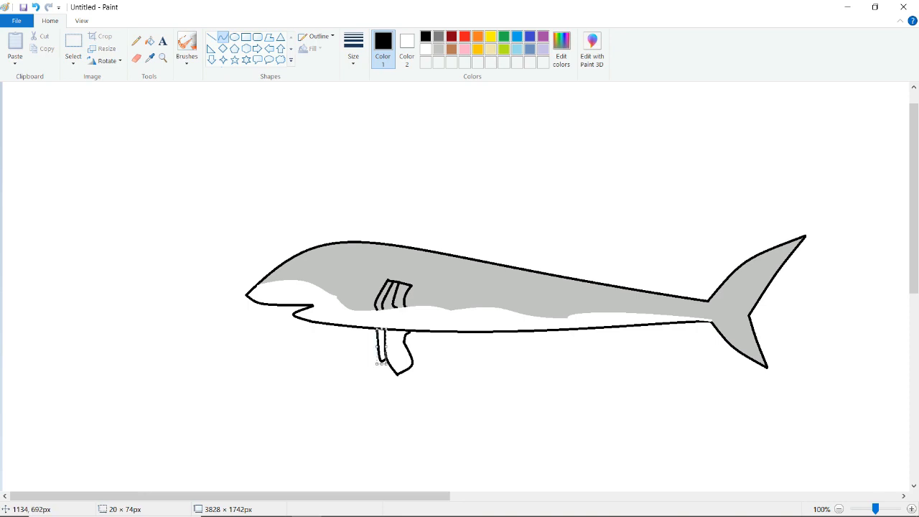
pyautogui.press('Return')
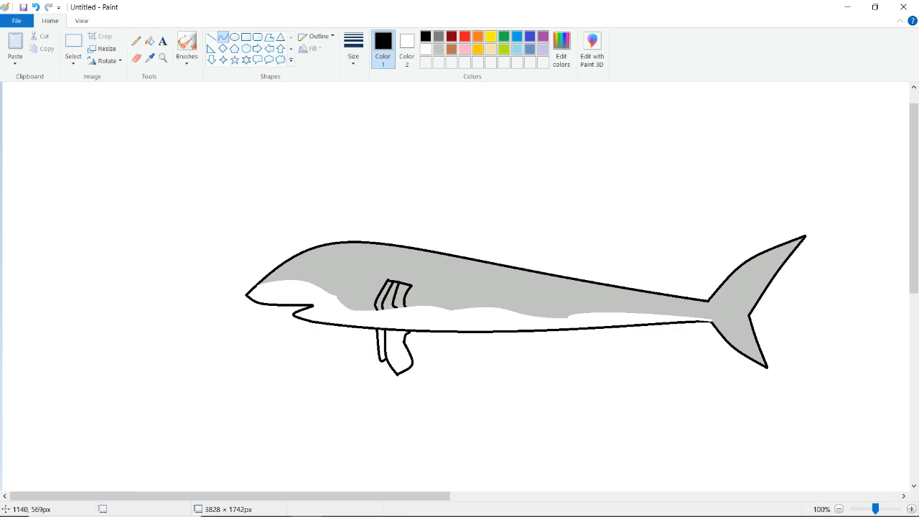
pyautogui.moveTo(547, 331)
pyautogui.mouseDown()
pyautogui.moveTo(600, 331)
pyautogui.moveTo(589, 331)
pyautogui.moveTo(575, 362)
pyautogui.moveTo(590, 341)
pyautogui.moveTo(568, 340)
pyautogui.moveTo(576, 350)
pyautogui.moveTo(553, 332)
pyautogui.moveTo(567, 350)
pyautogui.mouseUp()
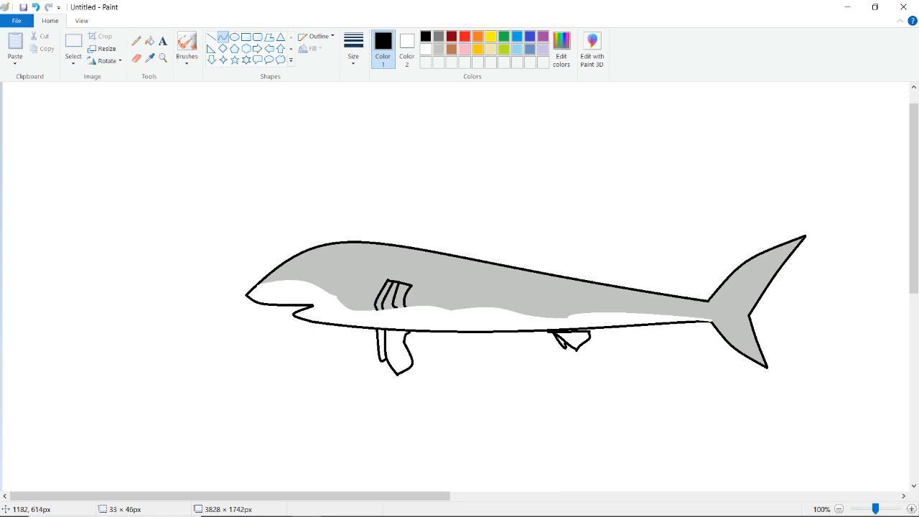
pyautogui.click(567, 349)
# Step: Outline a tall dorsal fin above the gills with black curves and close its base against the back
pyautogui.moveTo(394, 244)
pyautogui.mouseDown()
pyautogui.moveTo(406, 183)
pyautogui.moveTo(424, 205)
pyautogui.mouseUp()
pyautogui.click(411, 180)
pyautogui.moveTo(455, 249); pyautogui.dragTo(425, 193)
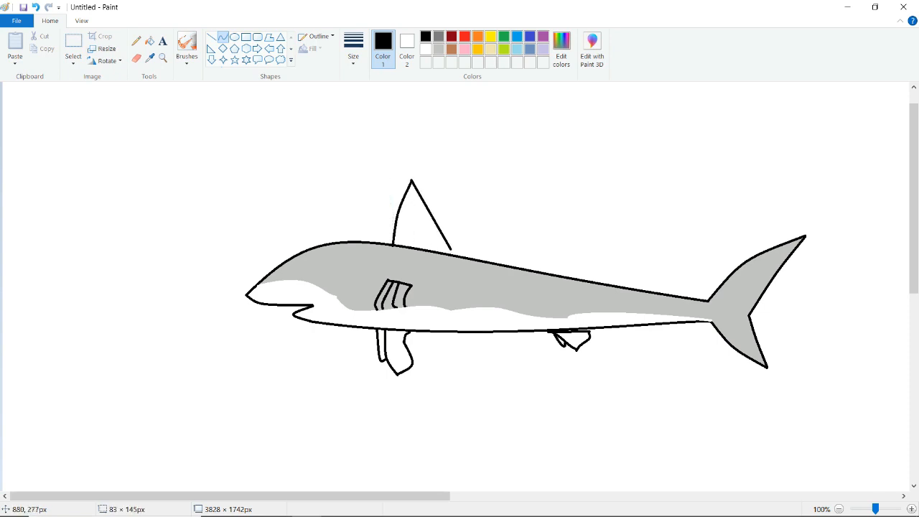
pyautogui.moveTo(428, 232)
pyautogui.mouseDown()
pyautogui.moveTo(432, 215)
pyautogui.moveTo(426, 255)
pyautogui.moveTo(423, 247)
pyautogui.moveTo(430, 265)
pyautogui.moveTo(442, 253)
pyautogui.moveTo(425, 250)
pyautogui.mouseUp()
pyautogui.click(211, 36)
pyautogui.click(522, 227)
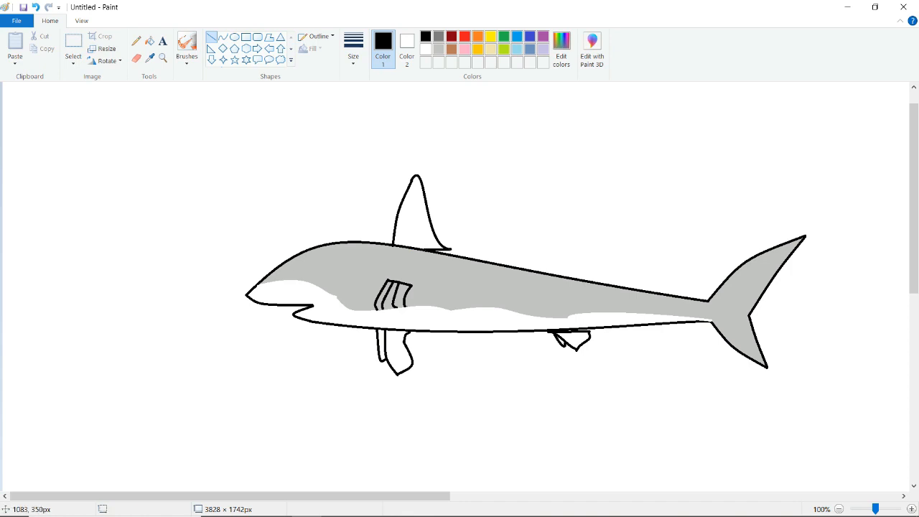
pyautogui.click(280, 36)
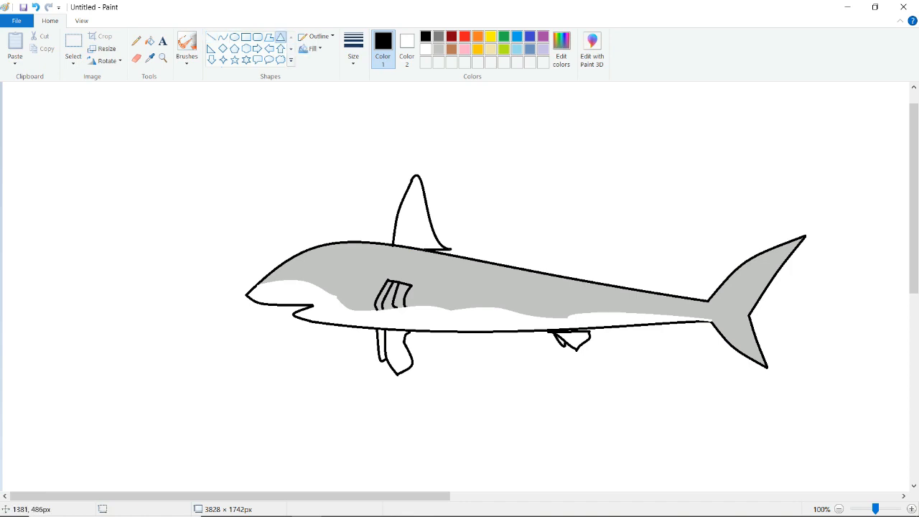
pyautogui.moveTo(663, 294)
pyautogui.mouseDown()
pyautogui.moveTo(677, 282)
pyautogui.moveTo(709, 283)
pyautogui.moveTo(703, 290)
pyautogui.mouseUp()
pyautogui.press('Delete')
# Step: Draw a small second dorsal fin on the back near the tail with two straight black lines
pyautogui.click(212, 36)
pyautogui.moveTo(632, 288)
pyautogui.mouseDown()
pyautogui.moveTo(641, 276)
pyautogui.moveTo(652, 281)
pyautogui.moveTo(642, 279)
pyautogui.moveTo(652, 317)
pyautogui.moveTo(655, 292)
pyautogui.mouseUp()
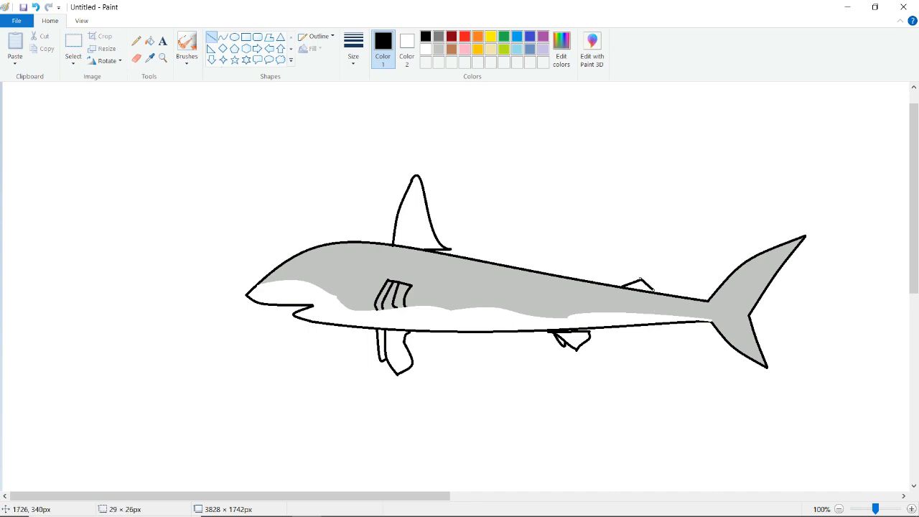
pyautogui.click(611, 372)
# Step: Fill the upper body, the tall dorsal fin and the small second dorsal fin with Gray-50%
pyautogui.click(149, 41)
pyautogui.click(439, 36)
pyautogui.click(498, 288)
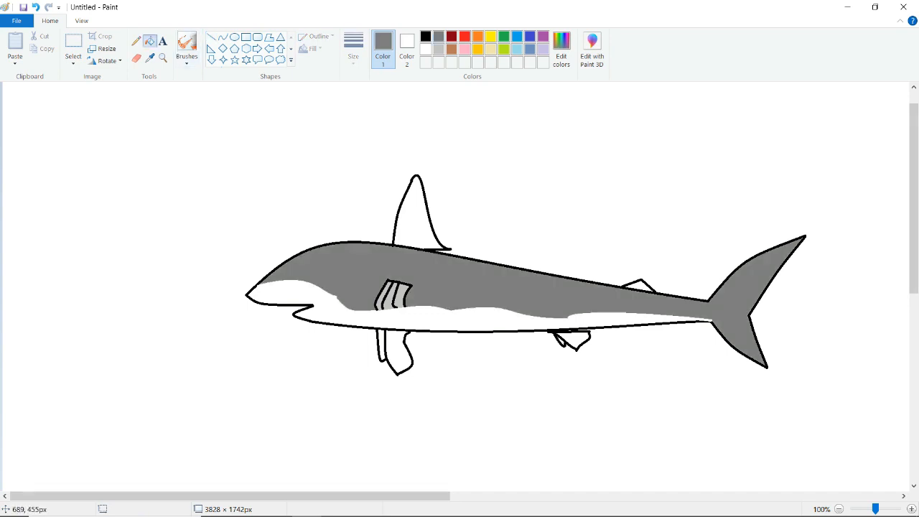
pyautogui.click(415, 223)
pyautogui.click(639, 287)
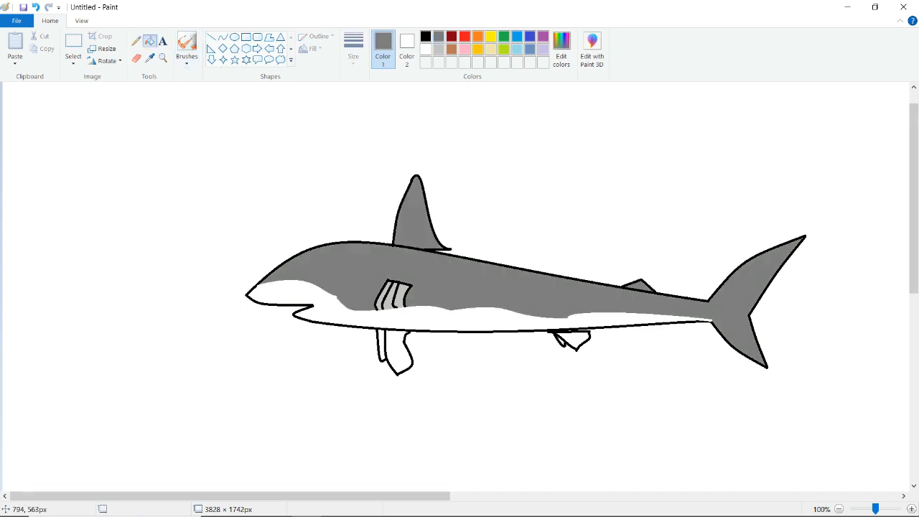
# Step: Fill both pectoral fins and the pelvic fin with Gray-50% and the background around the shark with blue
pyautogui.click(380, 348)
pyautogui.click(399, 354)
pyautogui.click(573, 340)
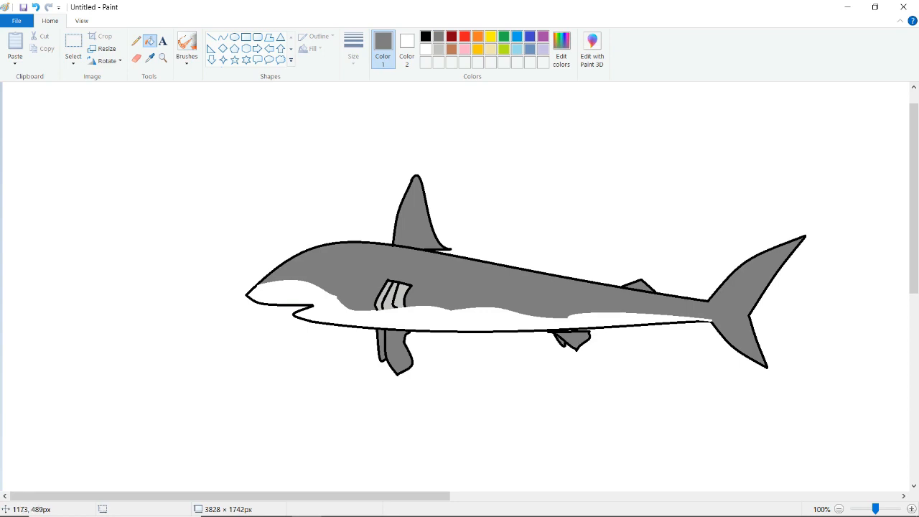
pyautogui.click(517, 36)
pyautogui.click(790, 241)
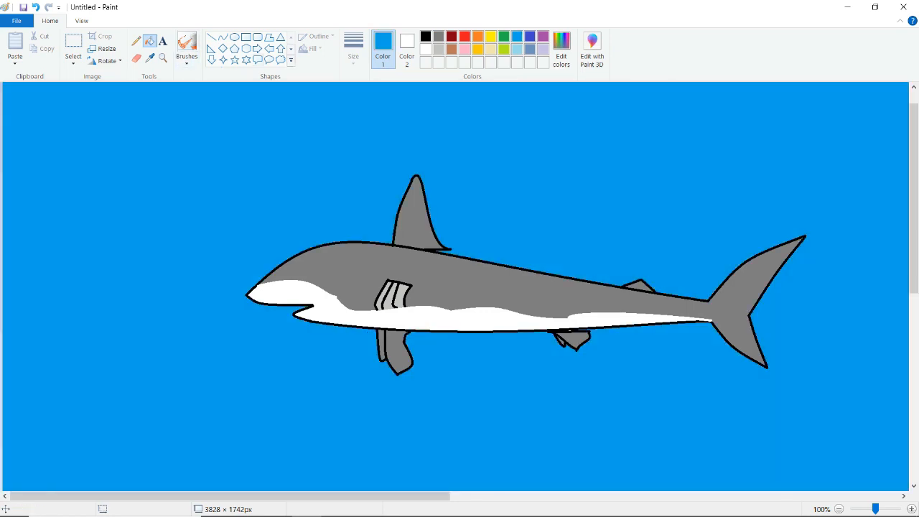
# Step: Brush three short grey marks on the white belly and draw a round black eye with a tiny centre circle above the mouth
pyautogui.click(186, 50)
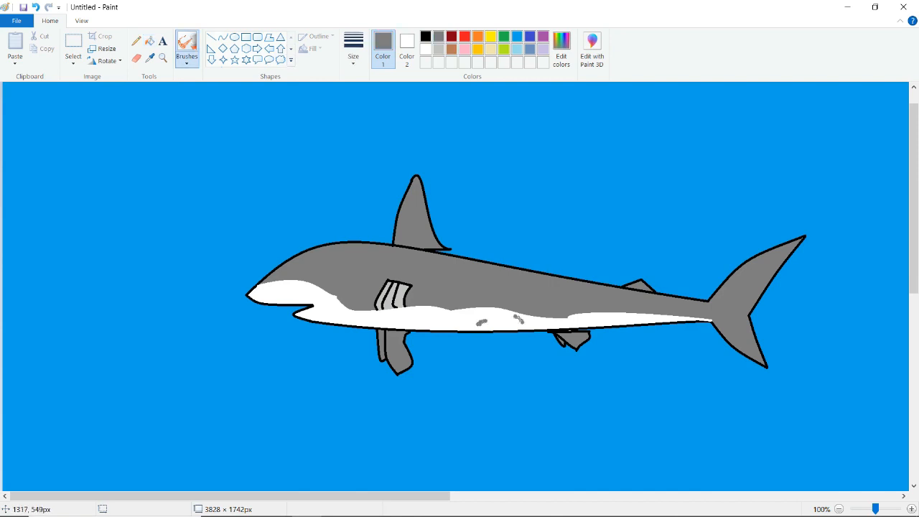
pyautogui.moveTo(389, 325); pyautogui.dragTo(406, 317)
pyautogui.click(235, 37)
pyautogui.click(425, 37)
pyautogui.moveTo(292, 277)
pyautogui.mouseDown()
pyautogui.moveTo(318, 302)
pyautogui.moveTo(299, 283)
pyautogui.mouseUp()
pyautogui.click(280, 339)
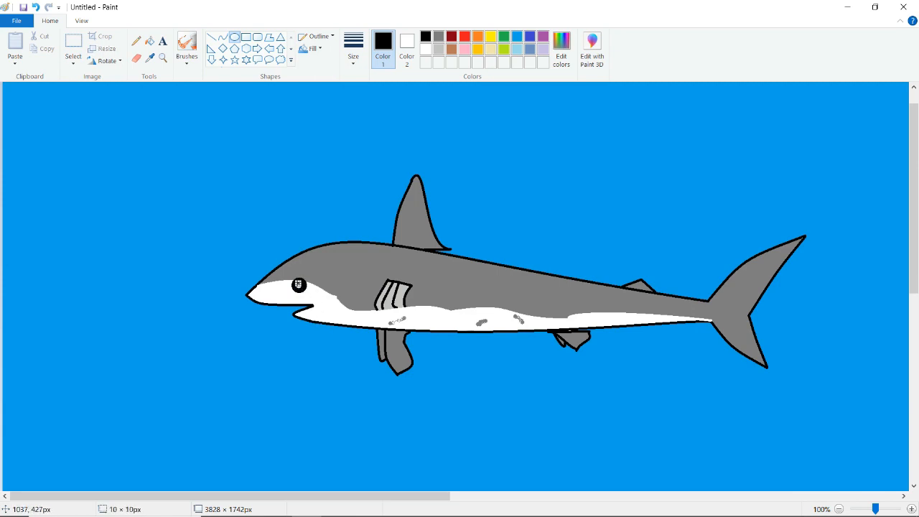
pyautogui.press('Escape')
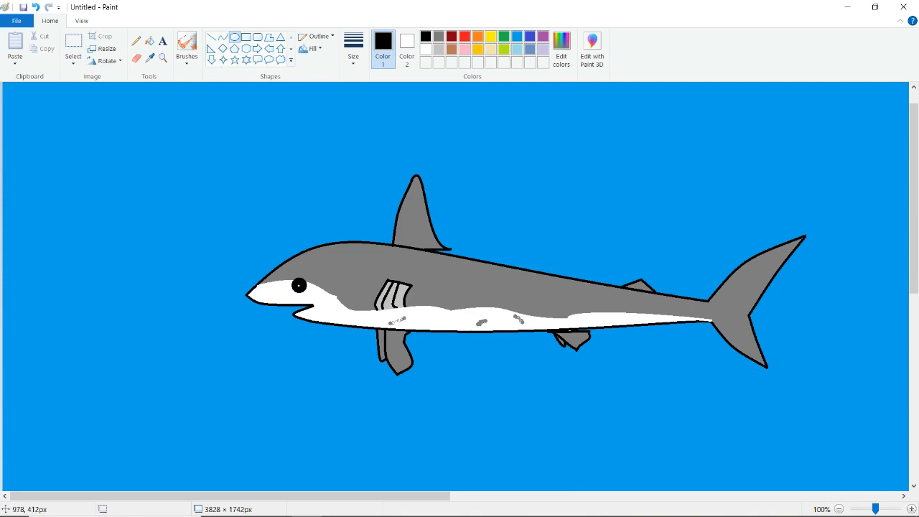
# Step: Outline a small pointed anal fin beneath the body just before the tail with a black line and black curves
pyautogui.click(211, 37)
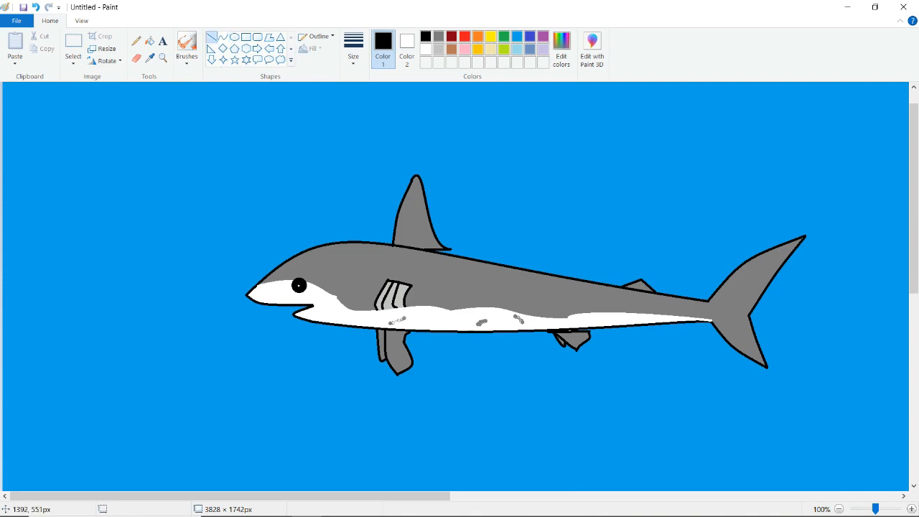
pyautogui.moveTo(670, 323); pyautogui.dragTo(693, 328)
pyautogui.click(223, 37)
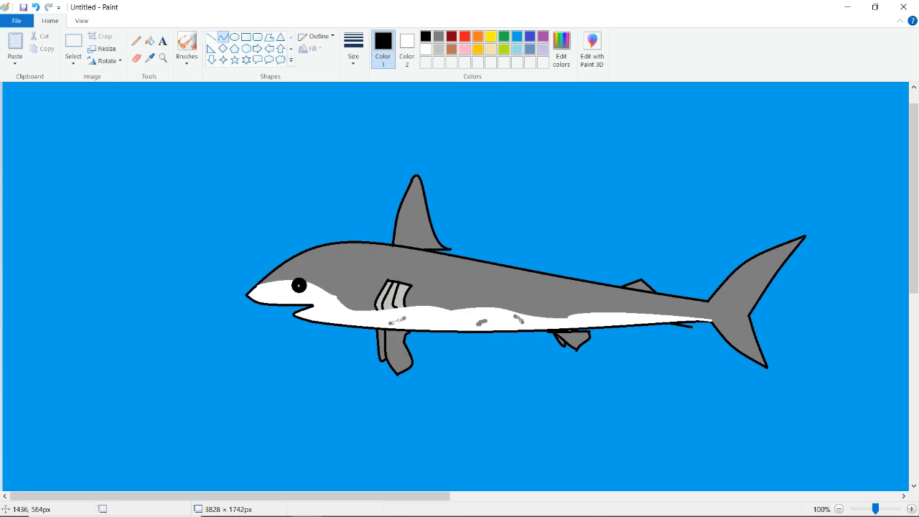
pyautogui.moveTo(690, 327); pyautogui.dragTo(680, 337)
pyautogui.click(680, 330)
pyautogui.click(680, 330)
pyautogui.moveTo(672, 323); pyautogui.dragTo(681, 338)
pyautogui.click(680, 329)
pyautogui.click(679, 331)
# Step: Fill the larger pelvic fin with white and undo the stray white fill of the black outlines
pyautogui.click(150, 41)
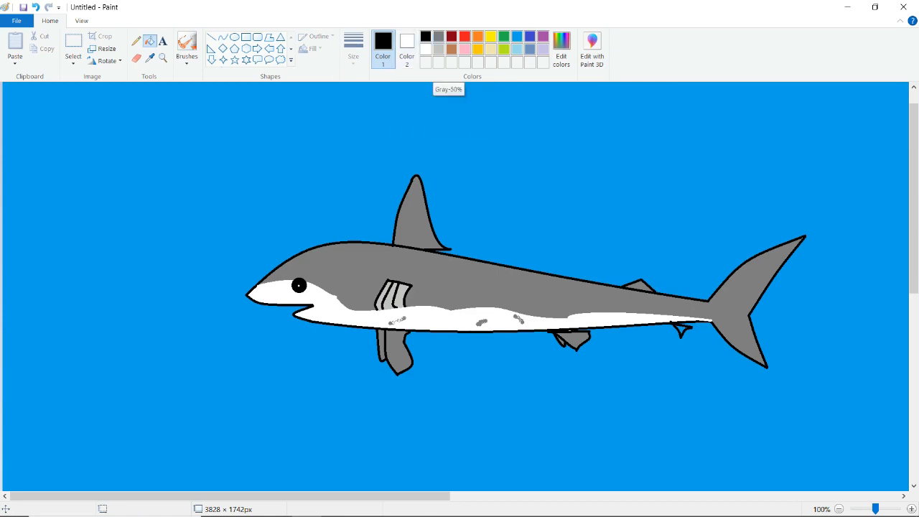
pyautogui.click(426, 48)
pyautogui.click(575, 339)
pyautogui.click(568, 348)
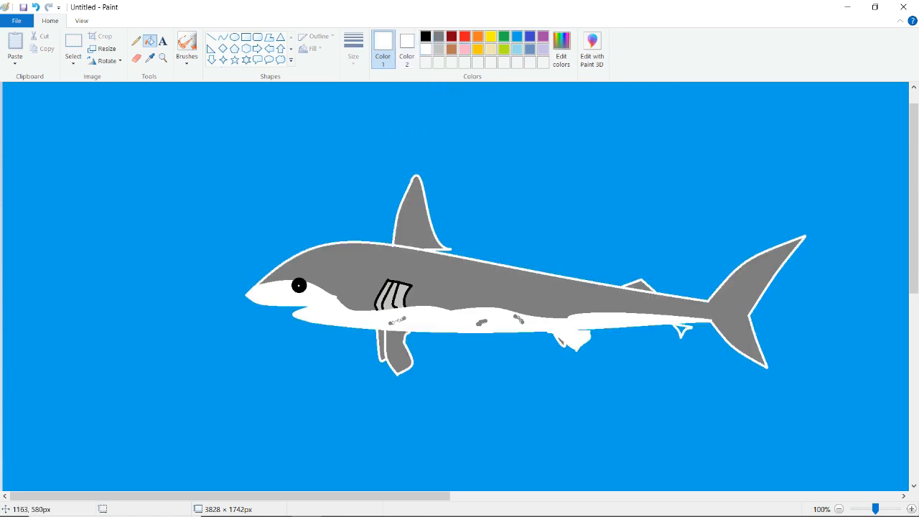
pyautogui.hotkey('ctrl', 'z')
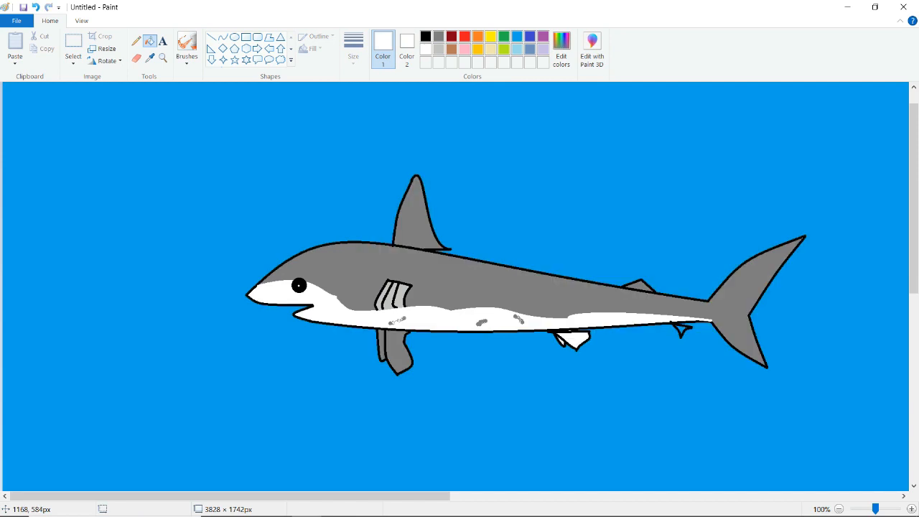
# Step: Draw a white highlight curve about 391 × 48 px along the upper back and thicken its middle with further white curves
pyautogui.click(223, 36)
pyautogui.moveTo(317, 262)
pyautogui.mouseDown()
pyautogui.moveTo(409, 257)
pyautogui.moveTo(355, 252)
pyautogui.moveTo(359, 262)
pyautogui.moveTo(462, 259)
pyautogui.mouseUp()
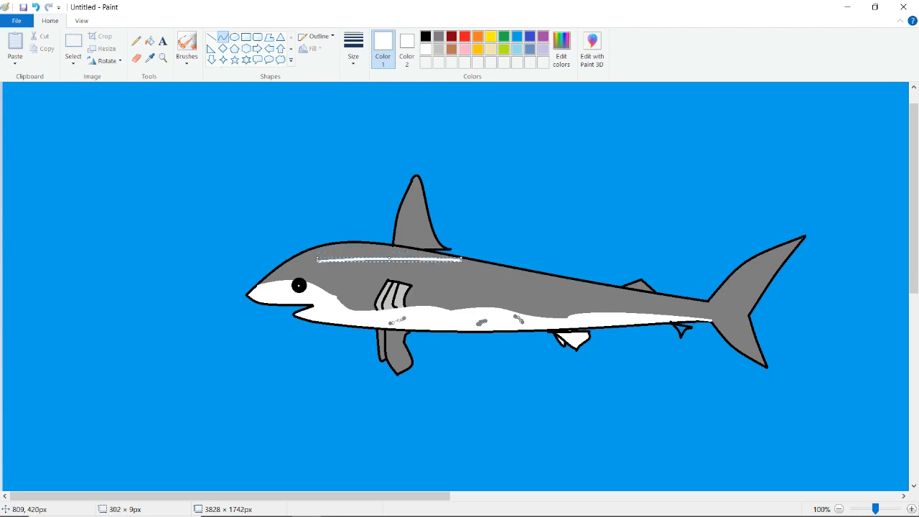
pyautogui.moveTo(390, 259); pyautogui.dragTo(351, 260)
pyautogui.moveTo(424, 261); pyautogui.dragTo(467, 262)
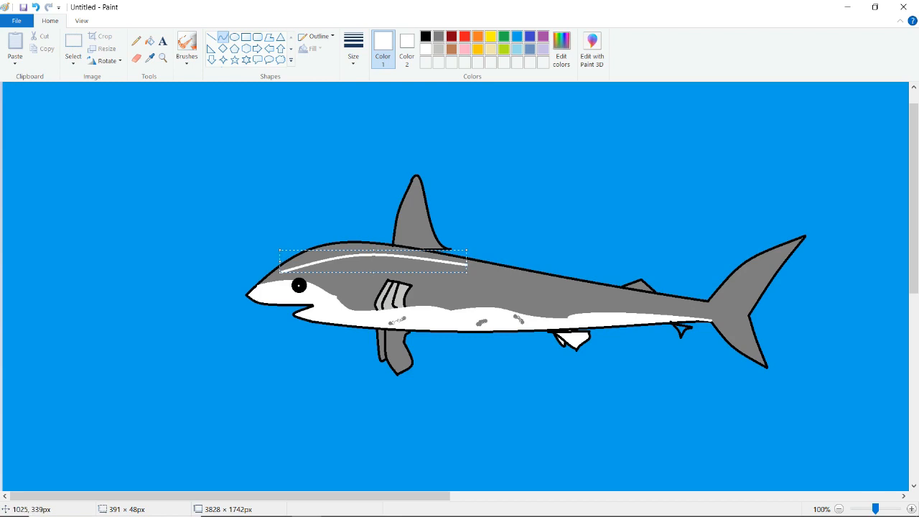
pyautogui.press('Return')
pyautogui.moveTo(314, 265); pyautogui.dragTo(466, 257)
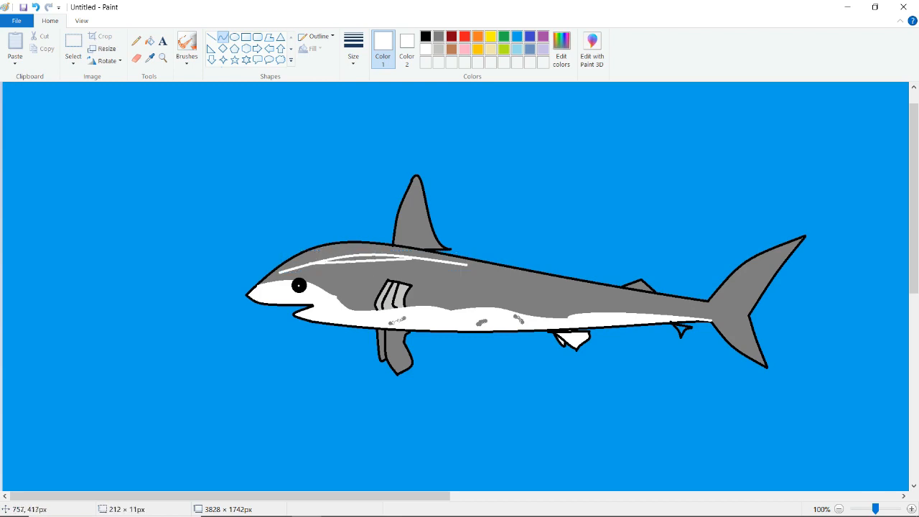
pyautogui.moveTo(366, 256)
pyautogui.mouseDown()
pyautogui.moveTo(380, 254)
pyautogui.moveTo(368, 249)
pyautogui.mouseUp()
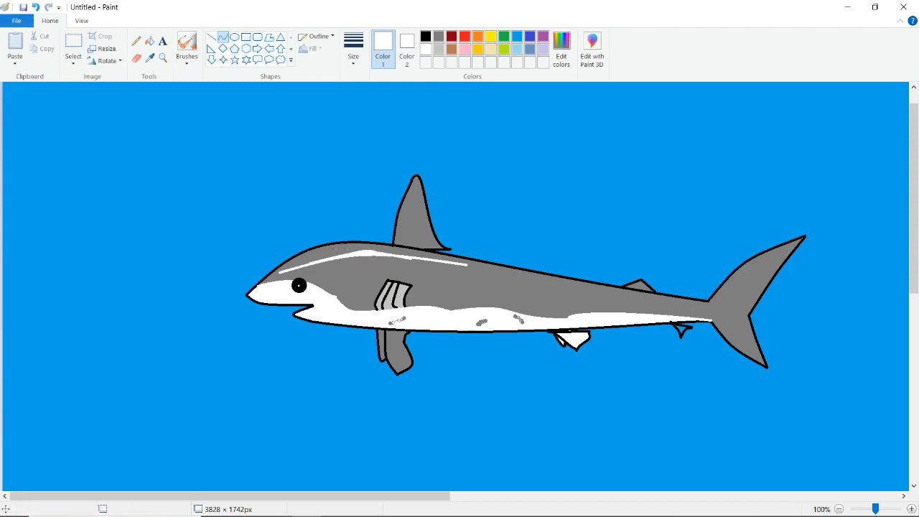
# Step: Draw a small black S-shaped nostril curve about 35 × 17 px on the white snout and flip it so it rises toward the eye
pyautogui.click(425, 36)
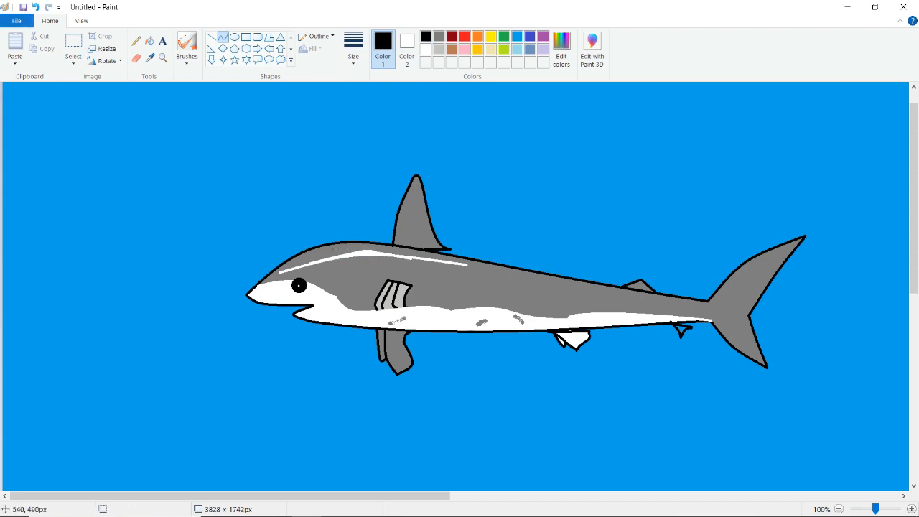
pyautogui.moveTo(261, 294)
pyautogui.mouseDown()
pyautogui.moveTo(277, 301)
pyautogui.moveTo(272, 282)
pyautogui.moveTo(269, 297)
pyautogui.mouseUp()
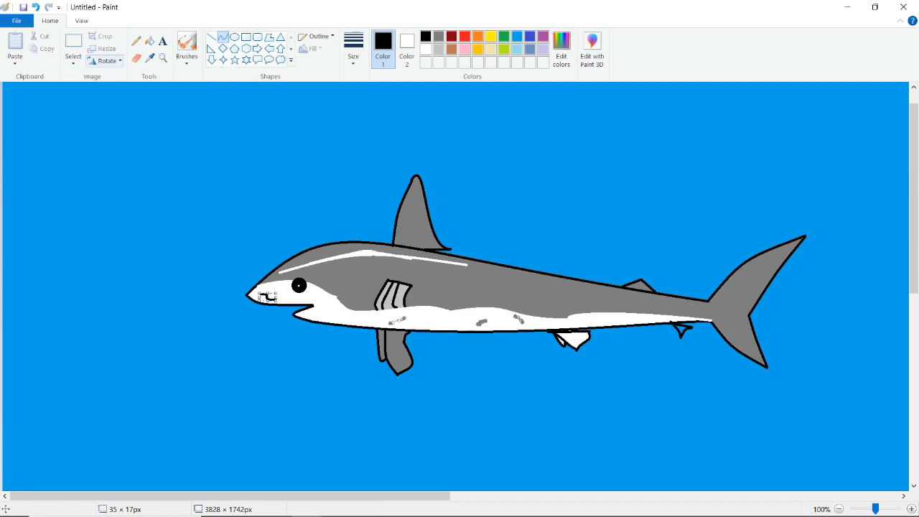
pyautogui.click(107, 60)
pyautogui.click(106, 61)
pyautogui.click(107, 60)
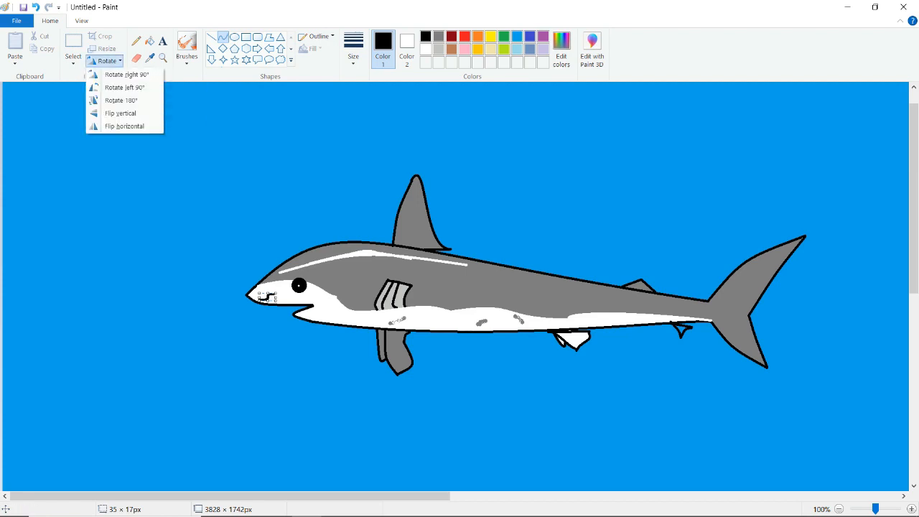
# Step: Try rotating the nostril curve by 180° and 90° left, turn it back 90° right and deselect it
pyautogui.click(116, 101)
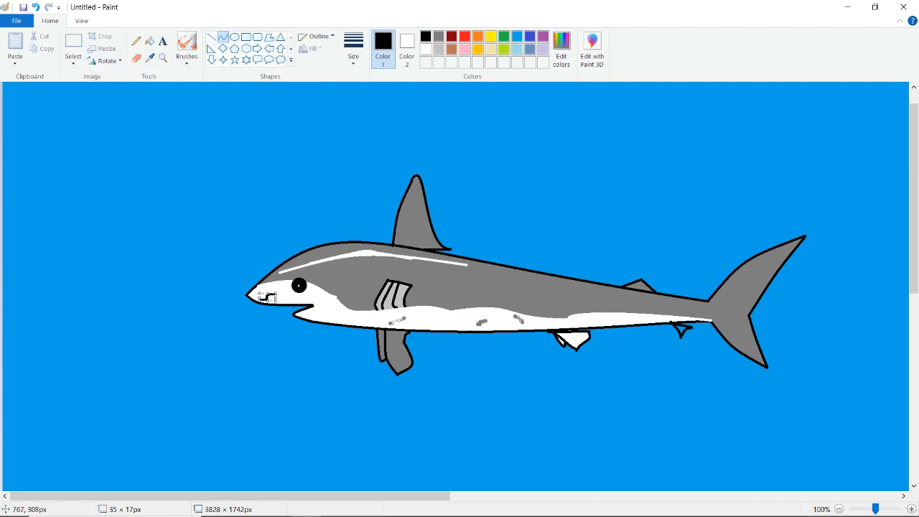
pyautogui.click(106, 60)
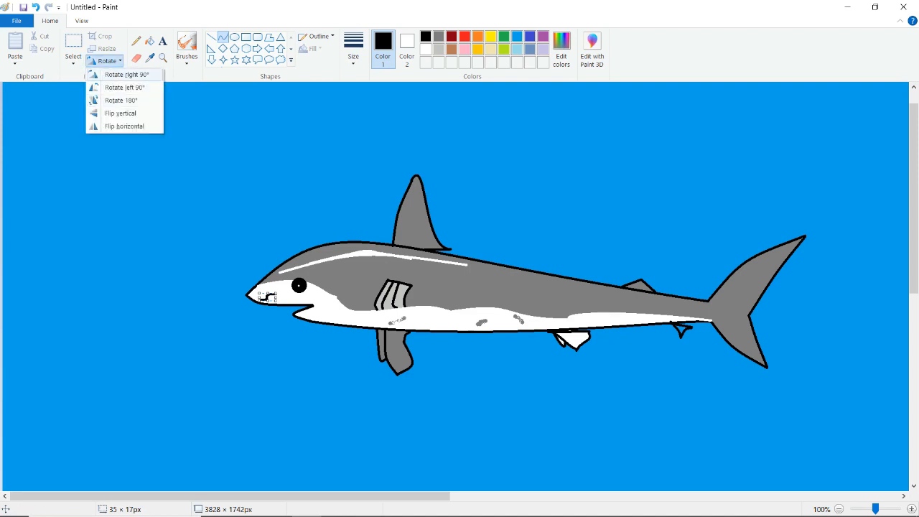
pyautogui.click(117, 88)
pyautogui.click(106, 60)
pyautogui.click(117, 74)
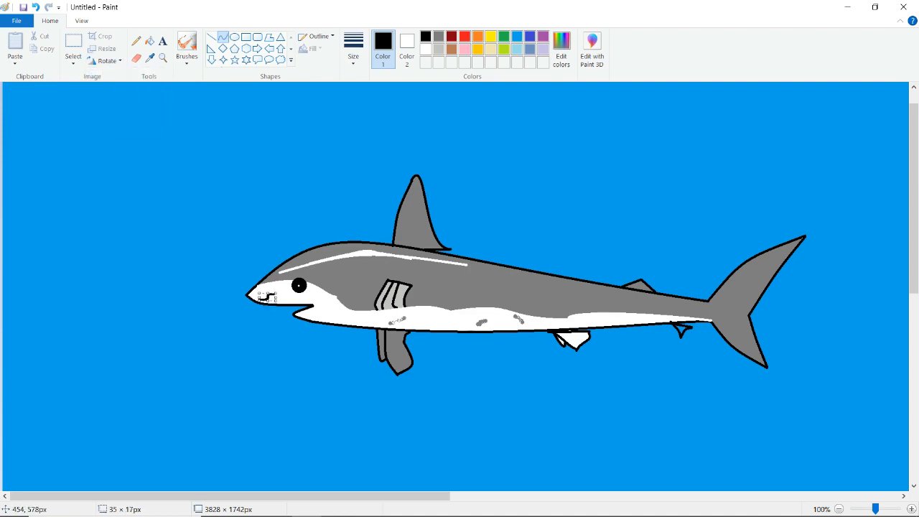
pyautogui.press('Escape')
# Step: Draw four short white straight lines as teeth in the shark's open mouth
pyautogui.click(149, 41)
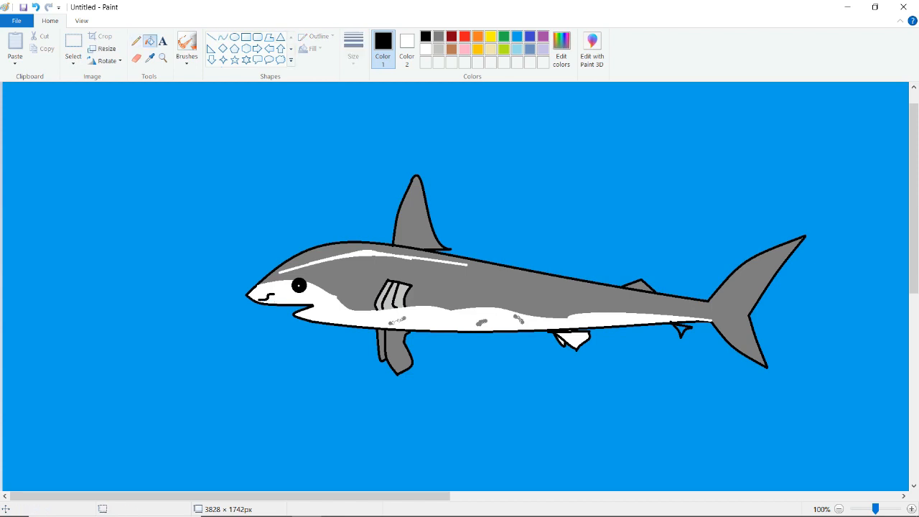
pyautogui.click(439, 36)
pyautogui.click(211, 36)
pyautogui.click(426, 36)
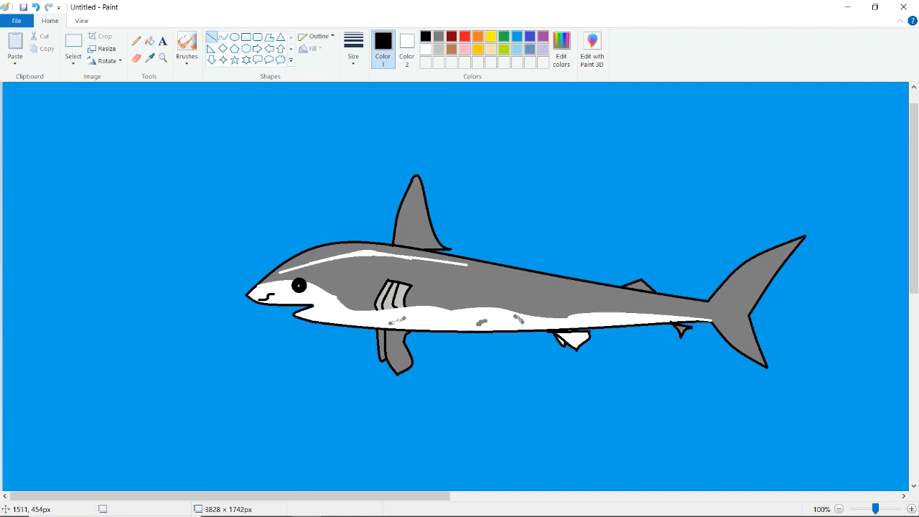
pyautogui.click(911, 509)
pyautogui.moveTo(914, 150); pyautogui.dragTo(915, 233)
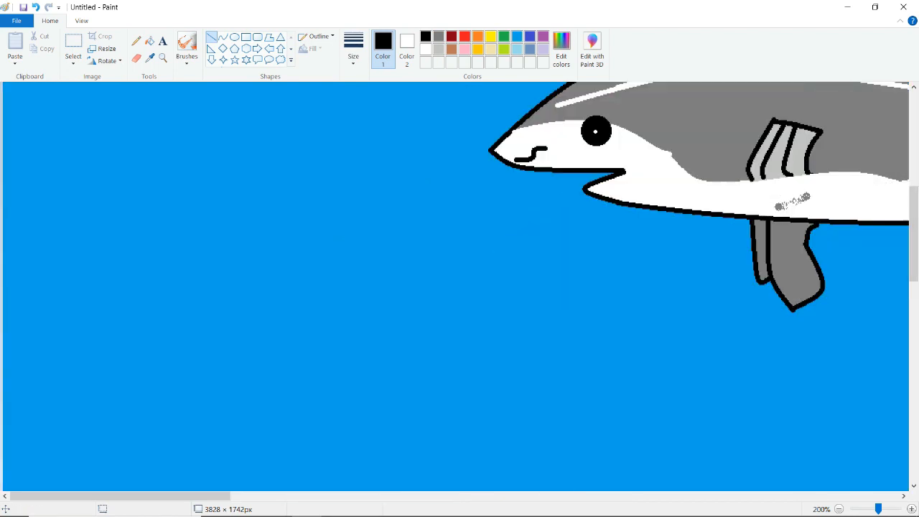
pyautogui.click(425, 48)
pyautogui.click(912, 509)
pyautogui.click(912, 509)
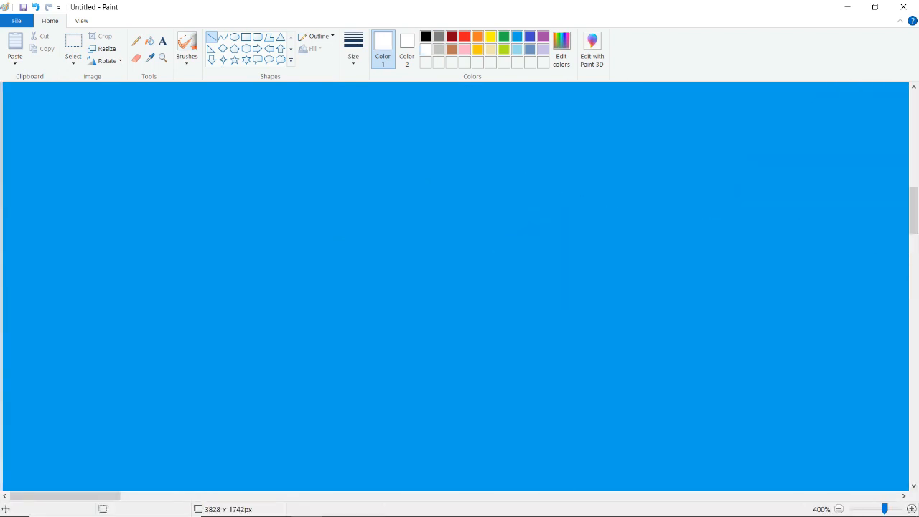
pyautogui.moveTo(65, 496); pyautogui.dragTo(165, 496)
pyautogui.moveTo(355, 275)
pyautogui.mouseDown()
pyautogui.moveTo(347, 264)
pyautogui.moveTo(389, 273)
pyautogui.moveTo(386, 266)
pyautogui.mouseUp()
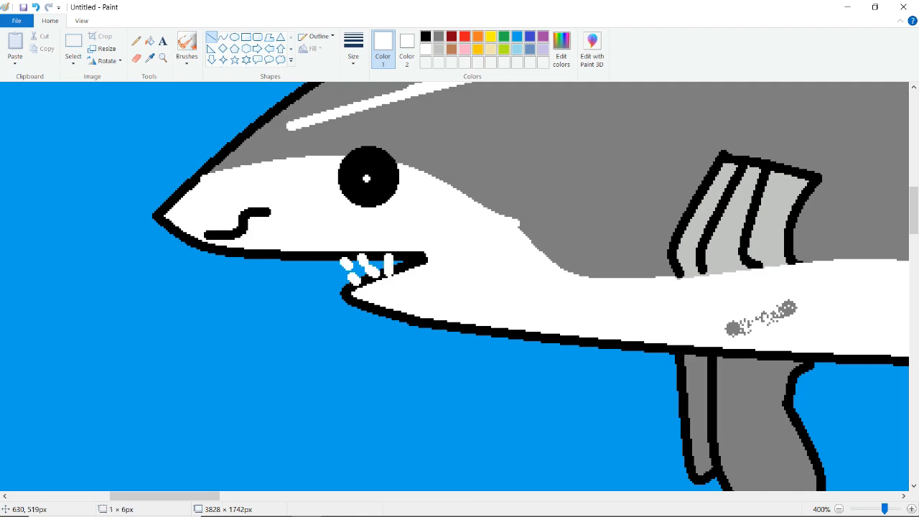
pyautogui.click(449, 234)
# Step: Bring the whole shark back into view at 100% zoom, check the picture in full screen and return to the editing view
pyautogui.scroll(-3, 460, 287)
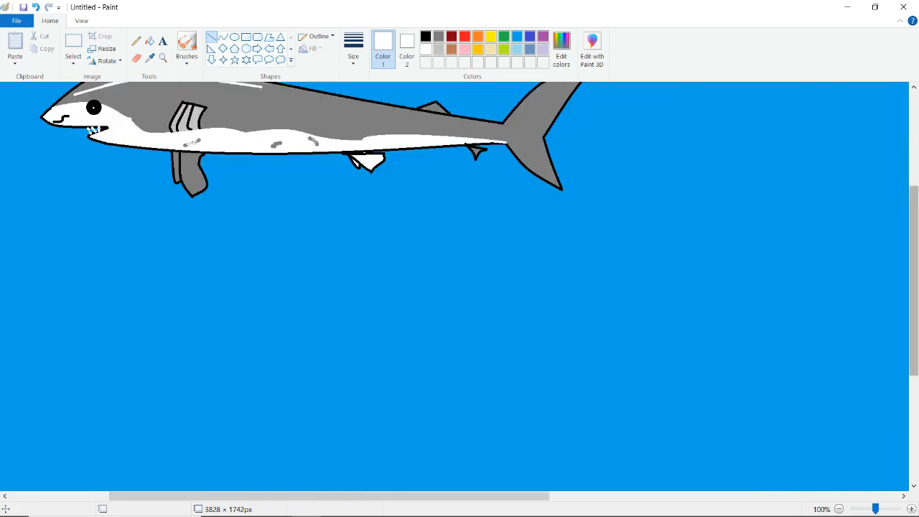
pyautogui.scroll(5, 460, 288)
pyautogui.hscroll(-1, 459, 287)
pyautogui.hscroll(-3, 459, 288)
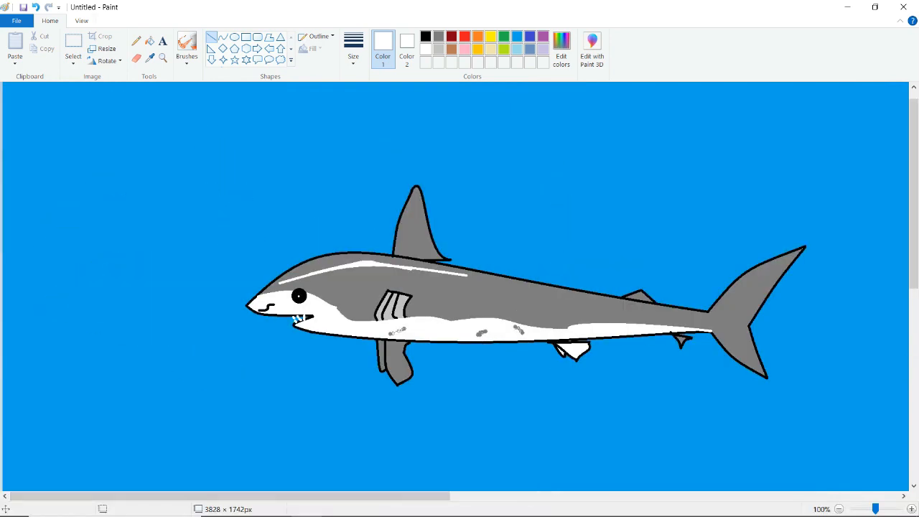
pyautogui.click(81, 20)
pyautogui.click(142, 44)
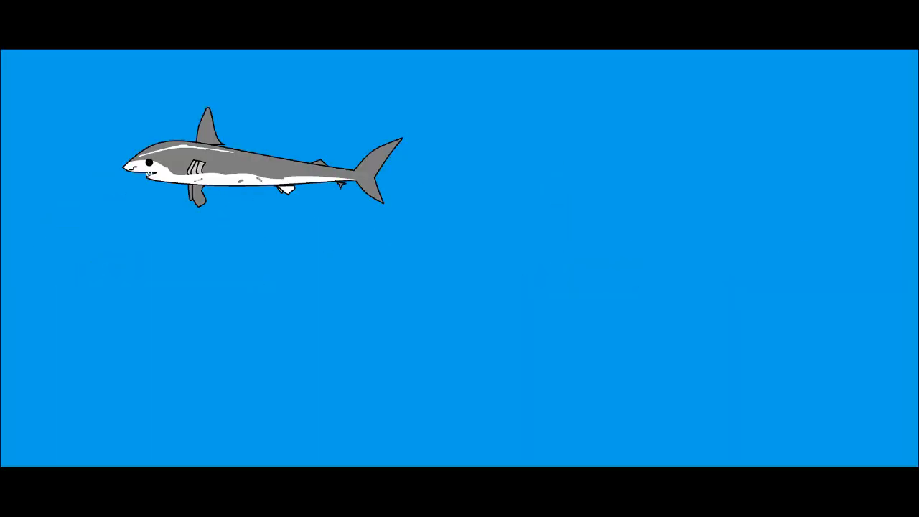
pyautogui.press('Escape')
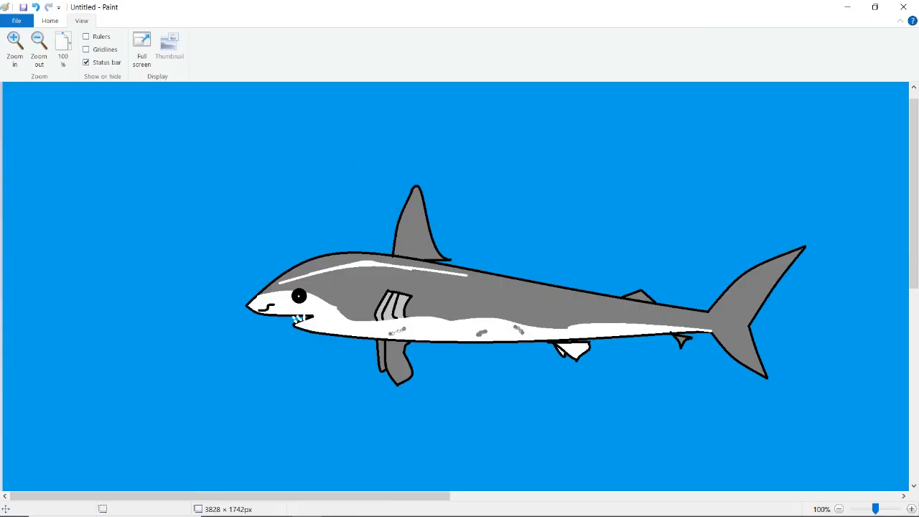